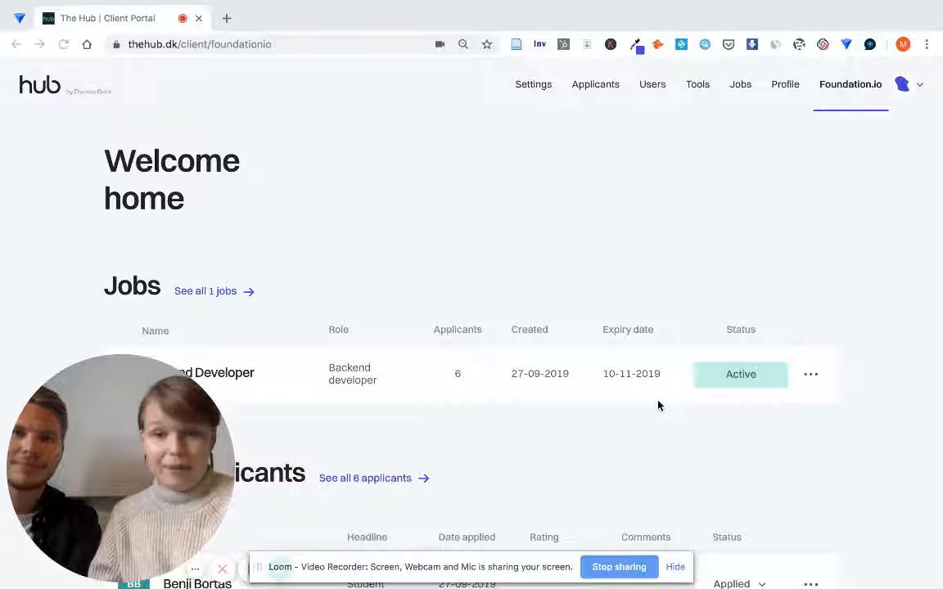
pyautogui.click(39, 386)
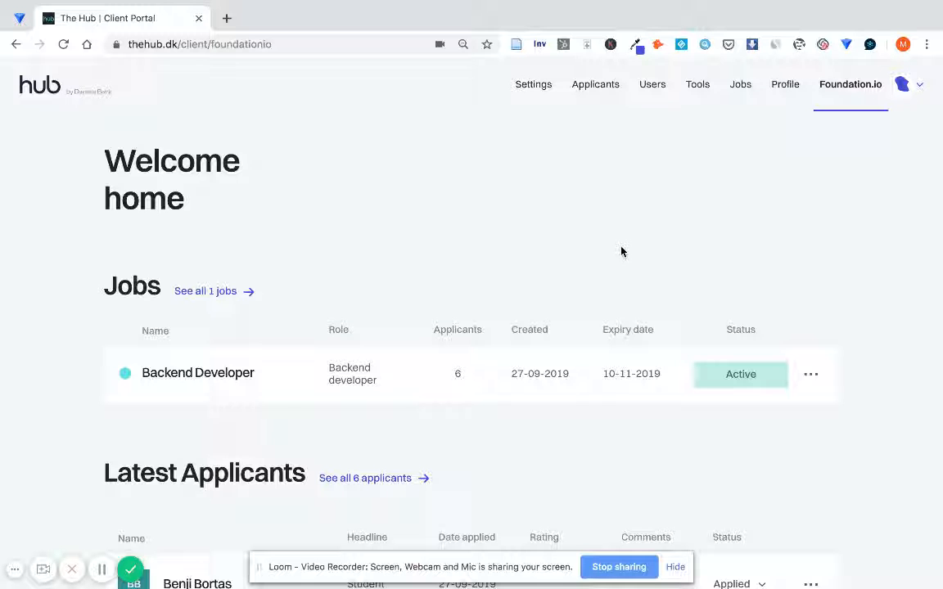
# - Open the full list of applicants from the home page and look through everyone who has applied
pyautogui.scroll(-2, 621, 251)
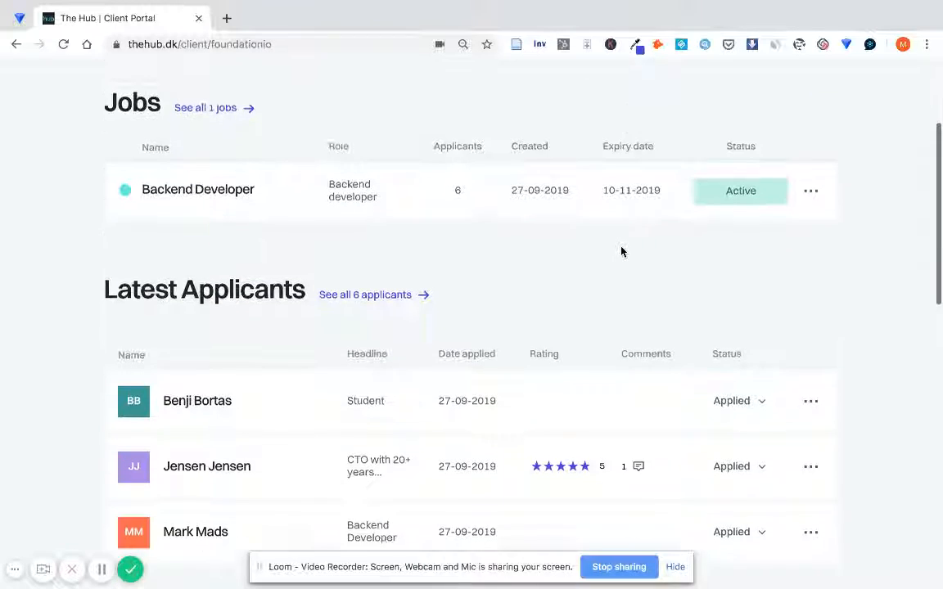
pyautogui.scroll(-1, 621, 252)
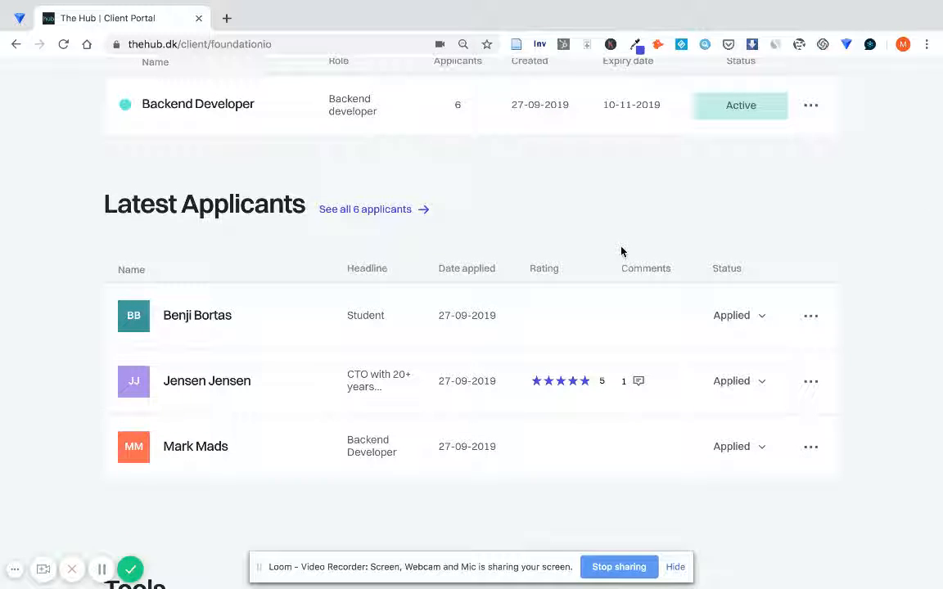
pyautogui.click(399, 214)
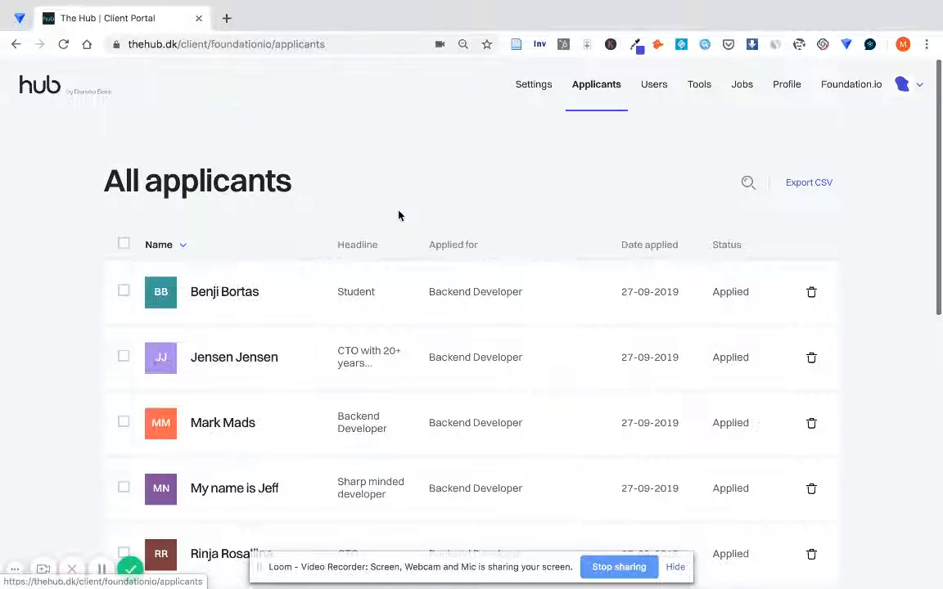
pyautogui.scroll(-1, 542, 231)
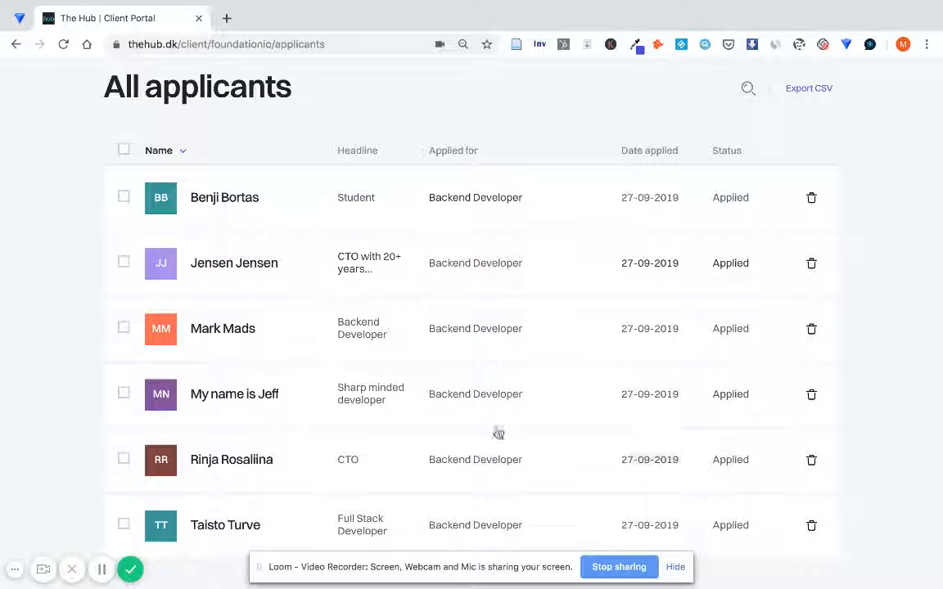
pyautogui.scroll(-1, 546, 417)
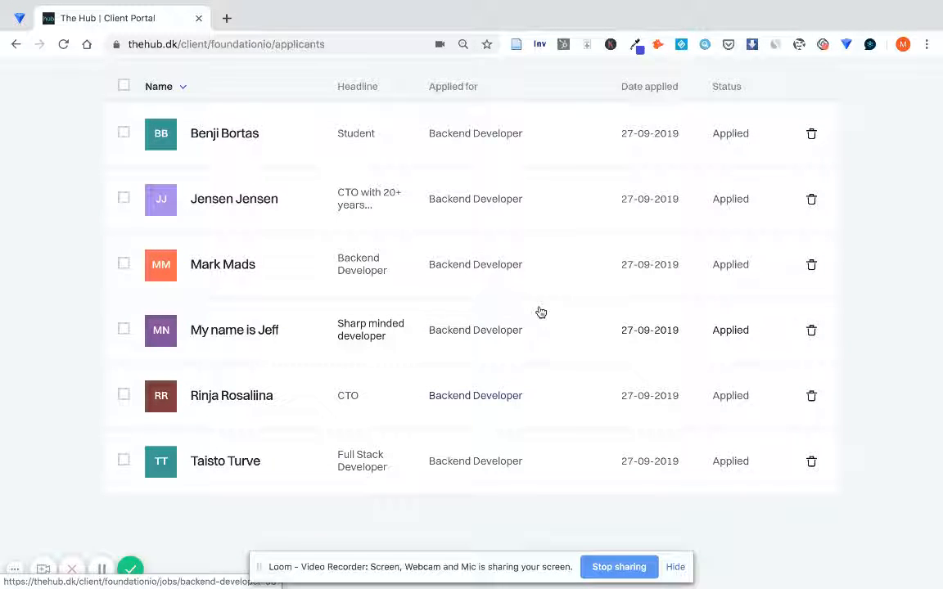
pyautogui.scroll(1, 411, 456)
pyautogui.scroll(3, 411, 456)
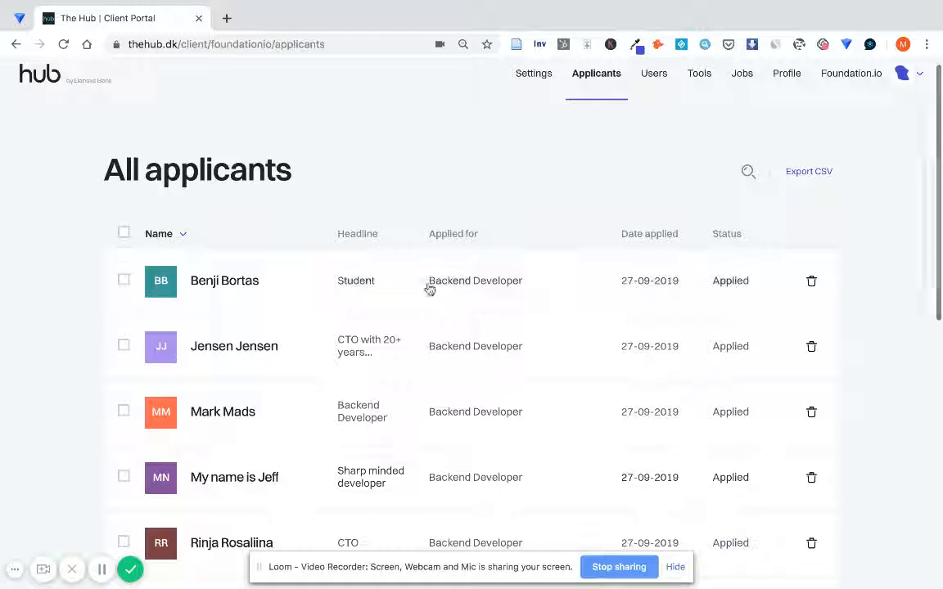
# - Return to the home page and open the applicant board of the Backend Developer job
pyautogui.click(16, 44)
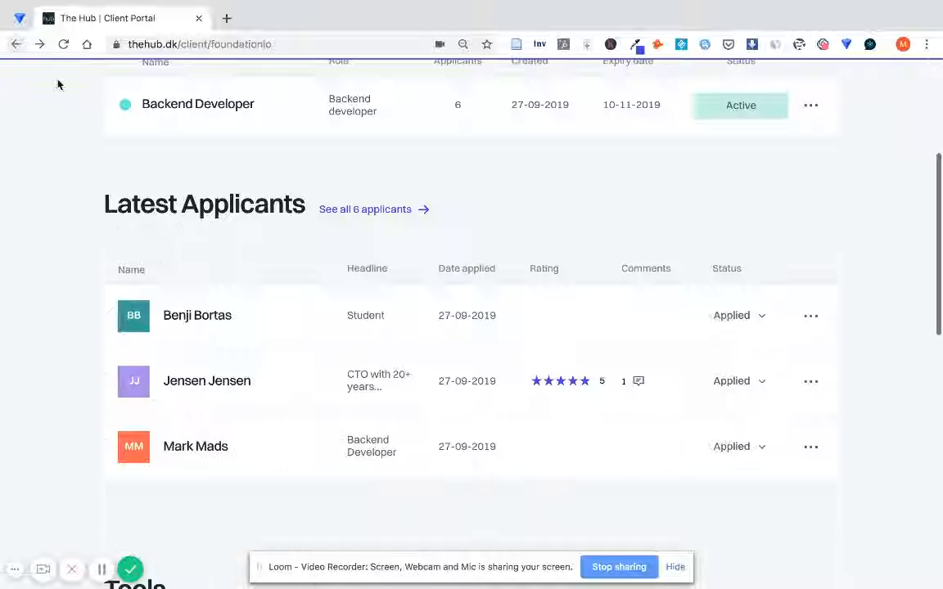
pyautogui.scroll(2, 312, 268)
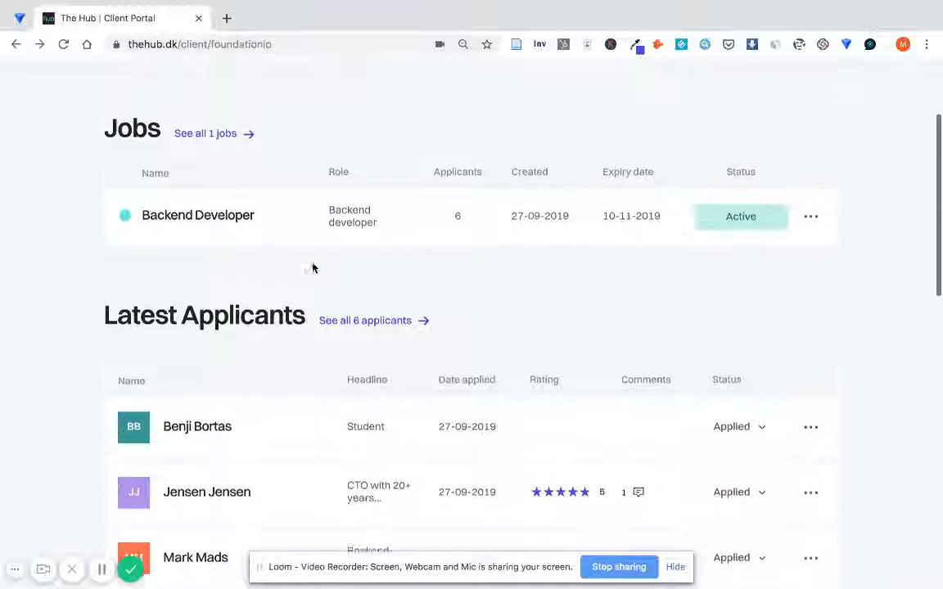
pyautogui.click(244, 216)
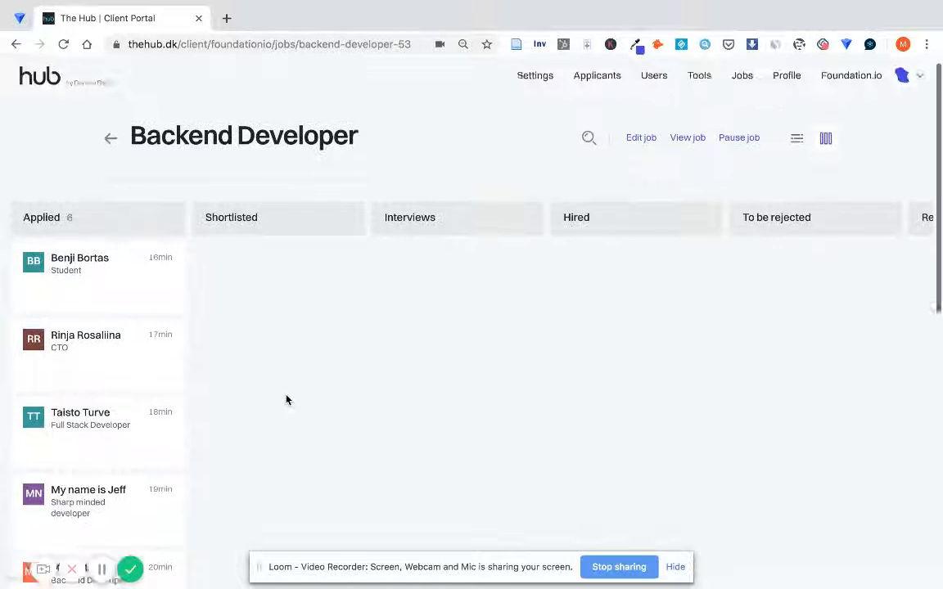
pyautogui.scroll(-1, 287, 397)
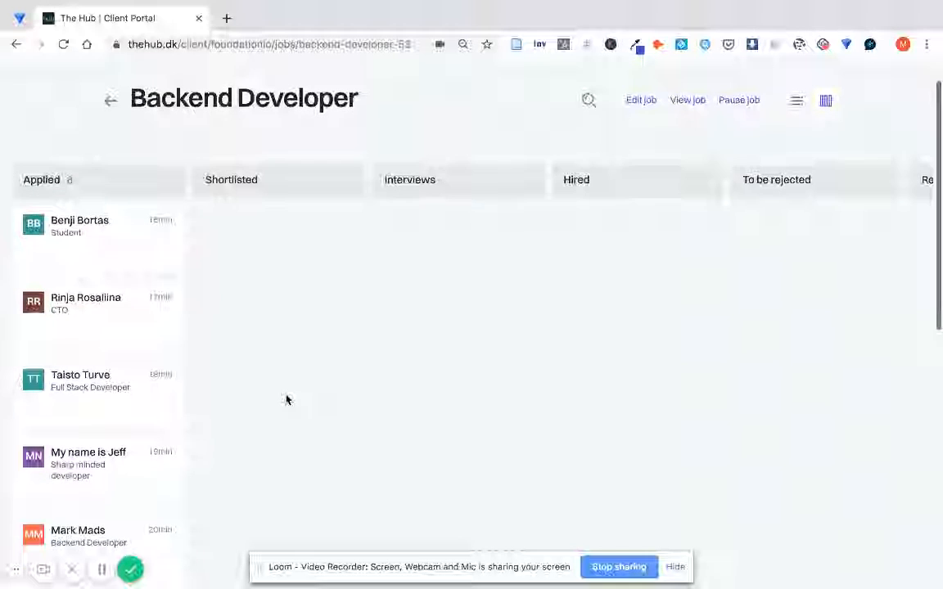
# - Open the profile of the applied candidate headlined Student, open the headline for editing and save it
pyautogui.click(126, 250)
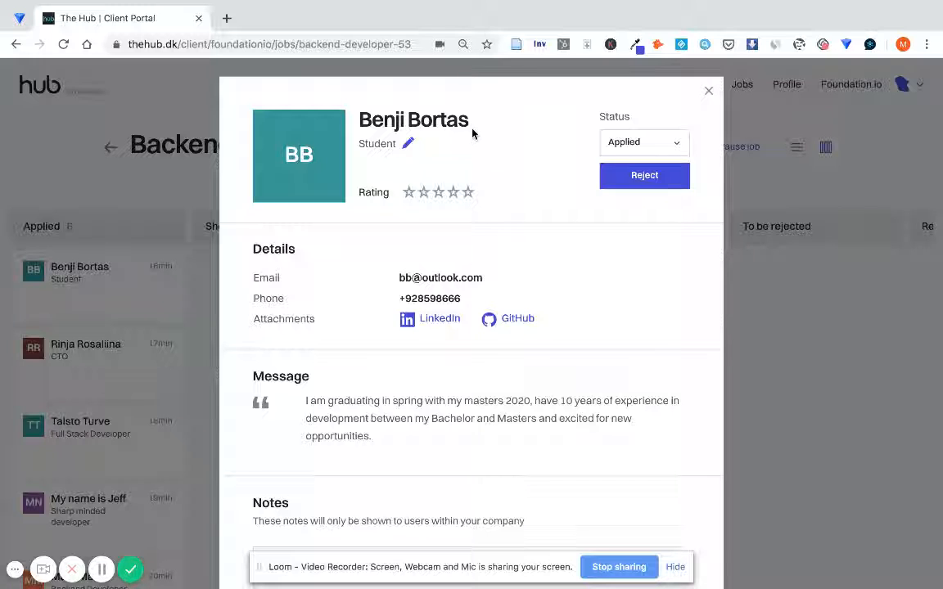
pyautogui.click(407, 143)
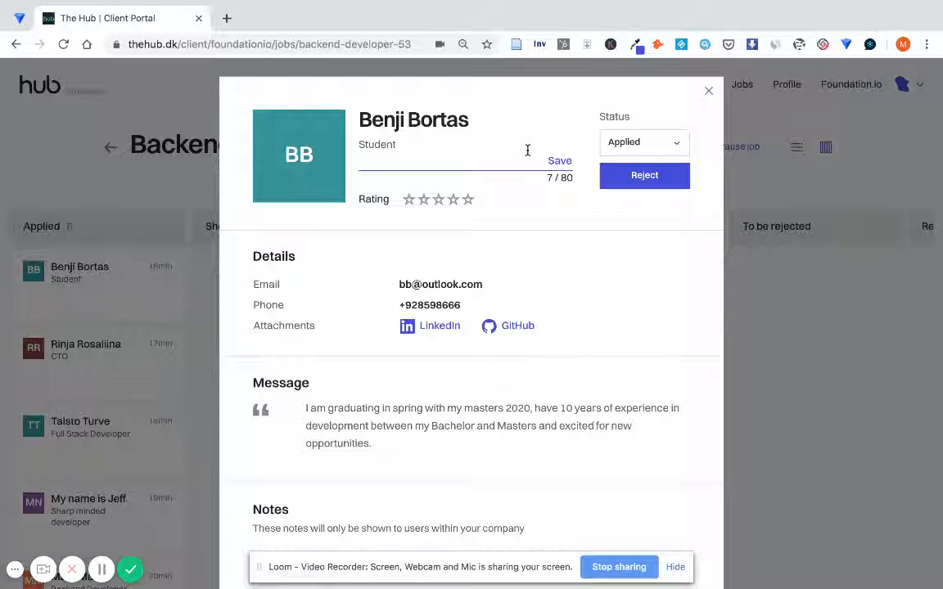
pyautogui.click(560, 162)
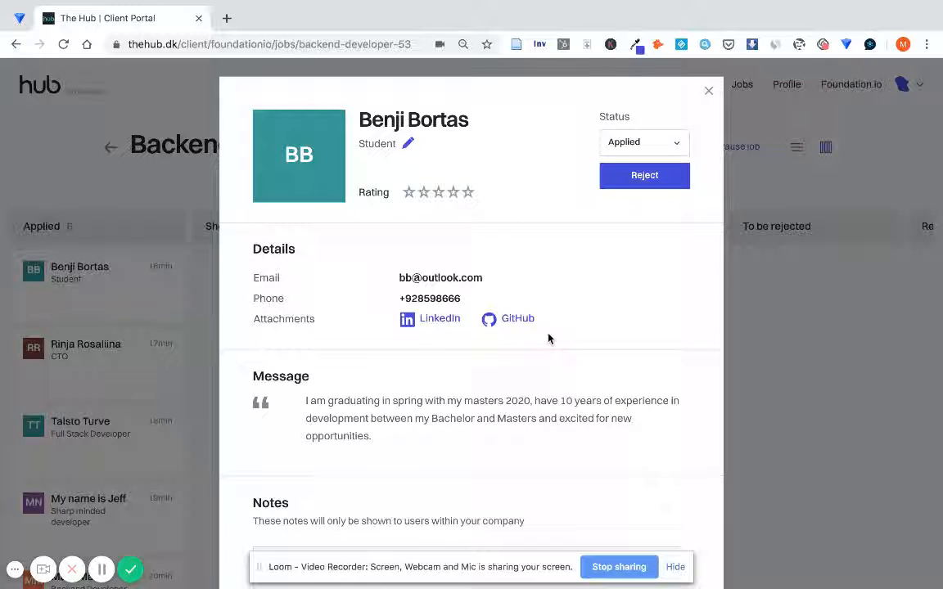
# - Submit the internal note "Really interesting, maybe a little junior? Does that mind." on the Student applicant's profile
pyautogui.scroll(-2, 548, 338)
pyautogui.click(396, 494)
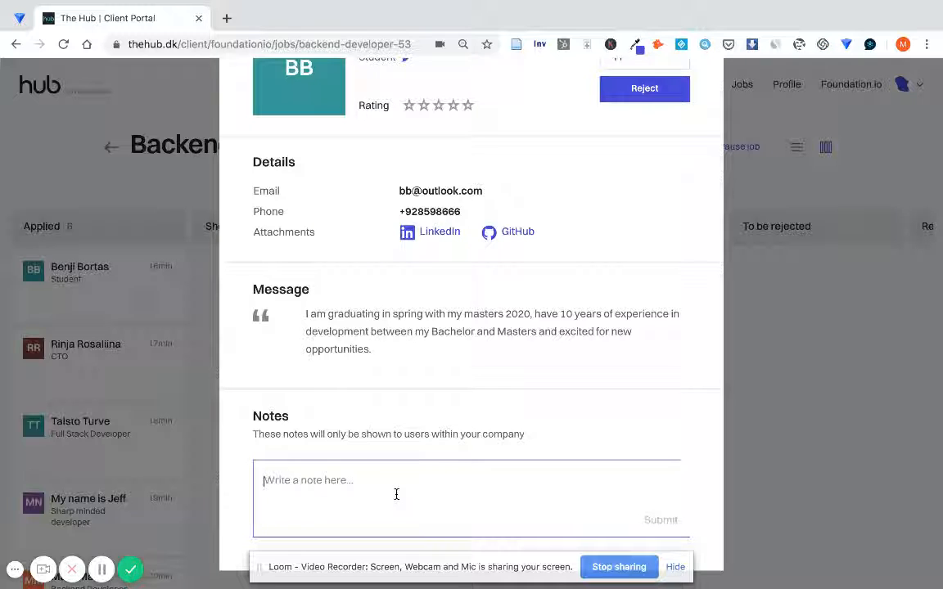
pyautogui.write('Real')
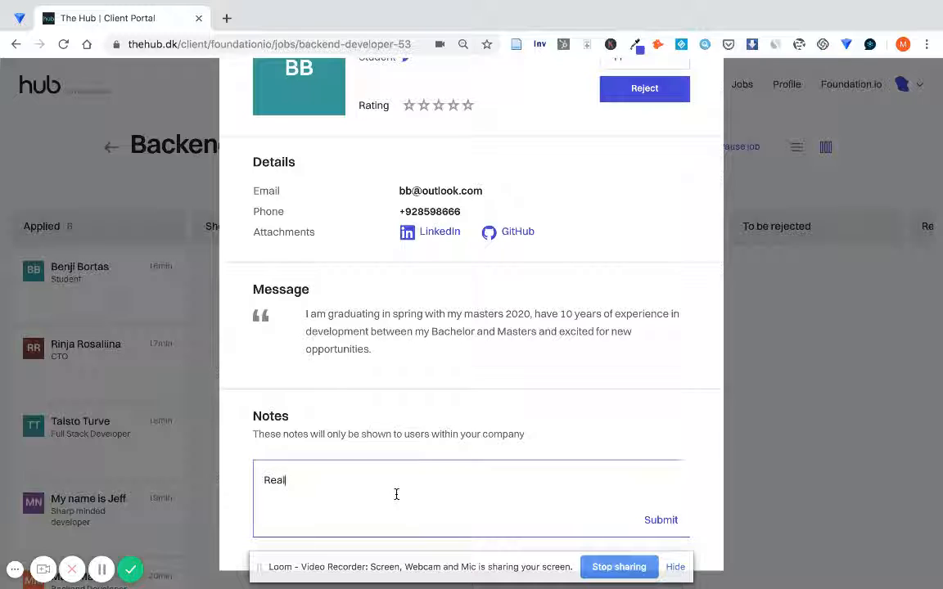
pyautogui.write('ly interesting')
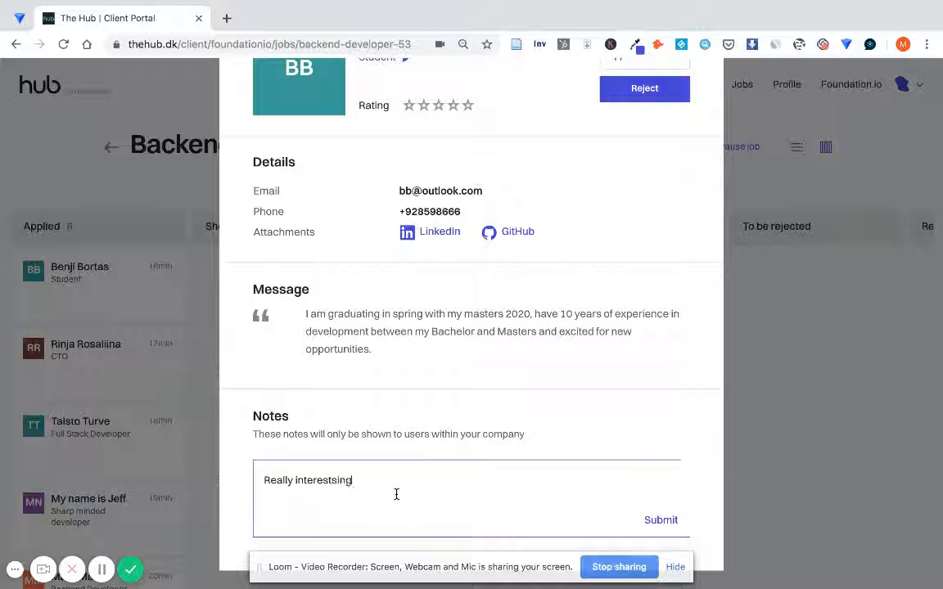
pyautogui.press('BackSpace')
pyautogui.press('BackSpace')
pyautogui.press('BackSpace')
pyautogui.write('ing ')
pyautogui.write(' maybe a little junior? ')
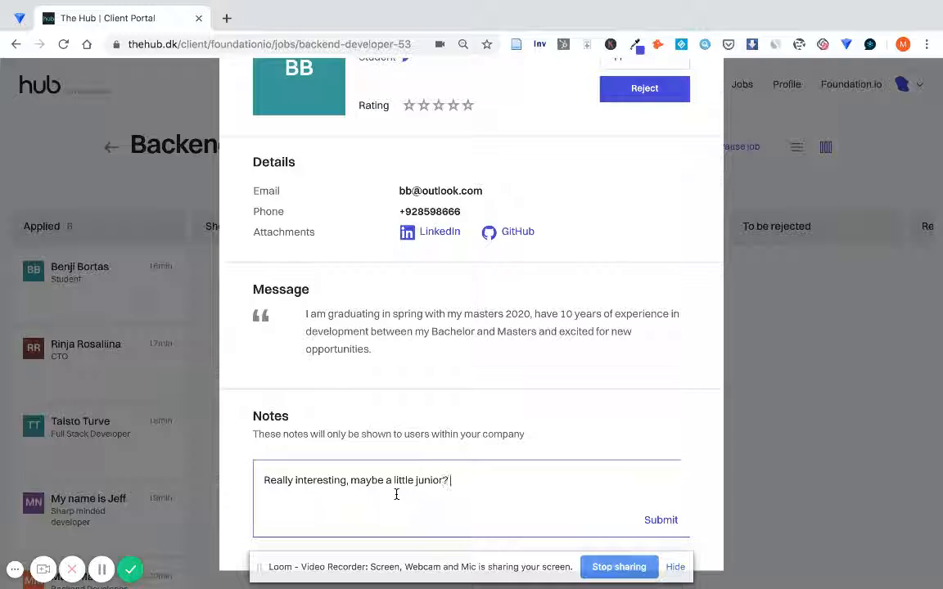
pyautogui.write('Does thatm')
pyautogui.press('BackSpace')
pyautogui.write('mind.')
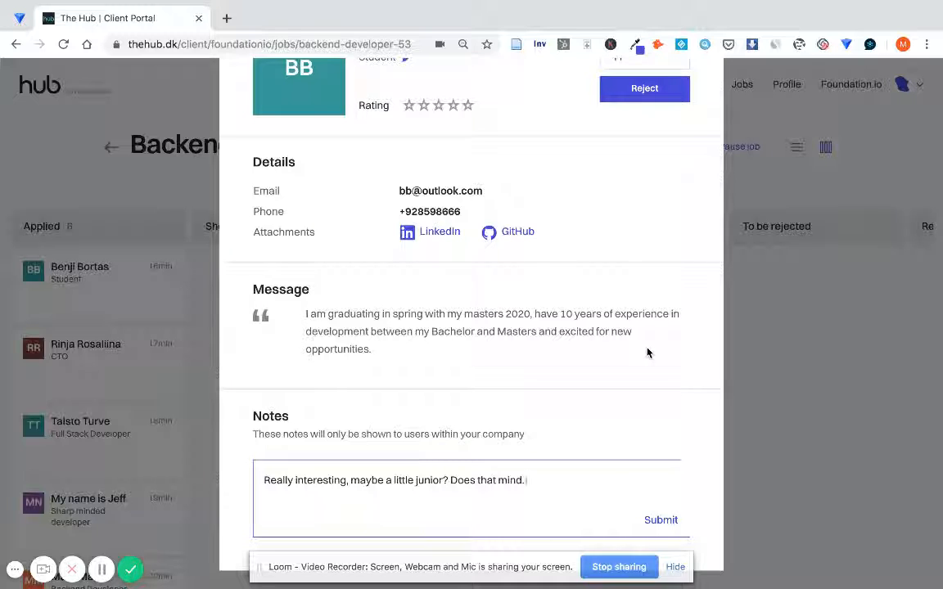
pyautogui.click(653, 521)
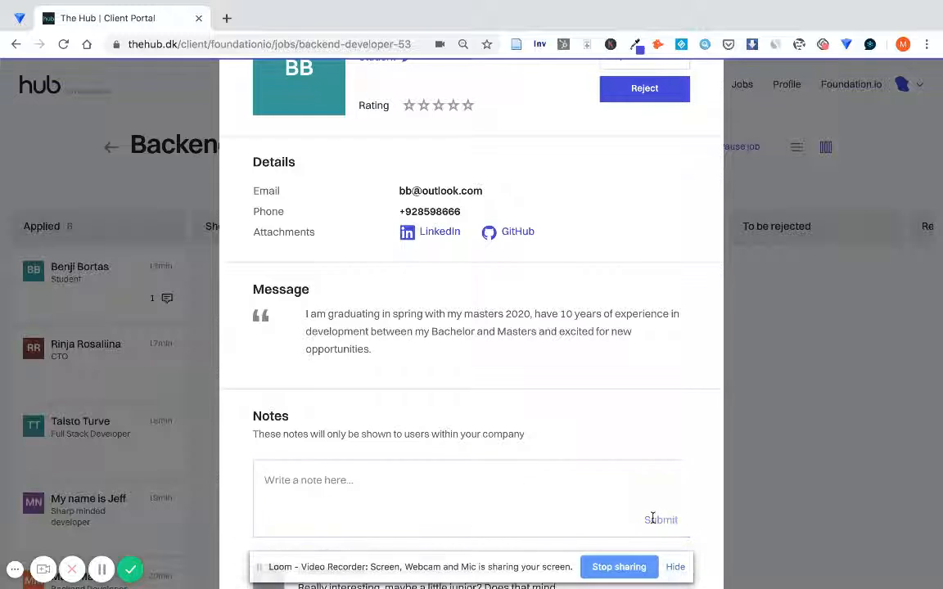
pyautogui.scroll(-2, 627, 401)
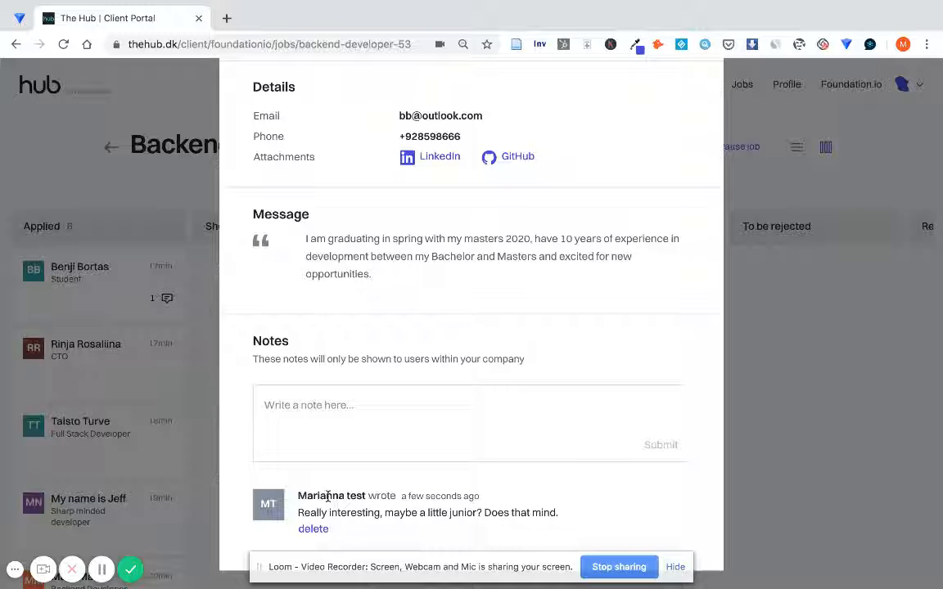
pyautogui.click(372, 413)
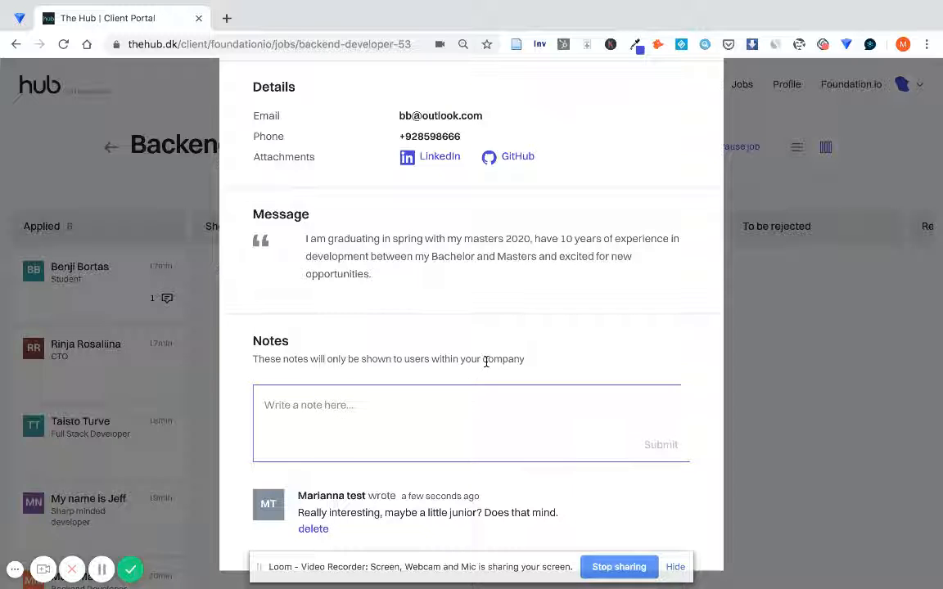
# - Rate the Student applicant three stars and close the profile
pyautogui.scroll(2, 486, 362)
pyautogui.scroll(2, 486, 361)
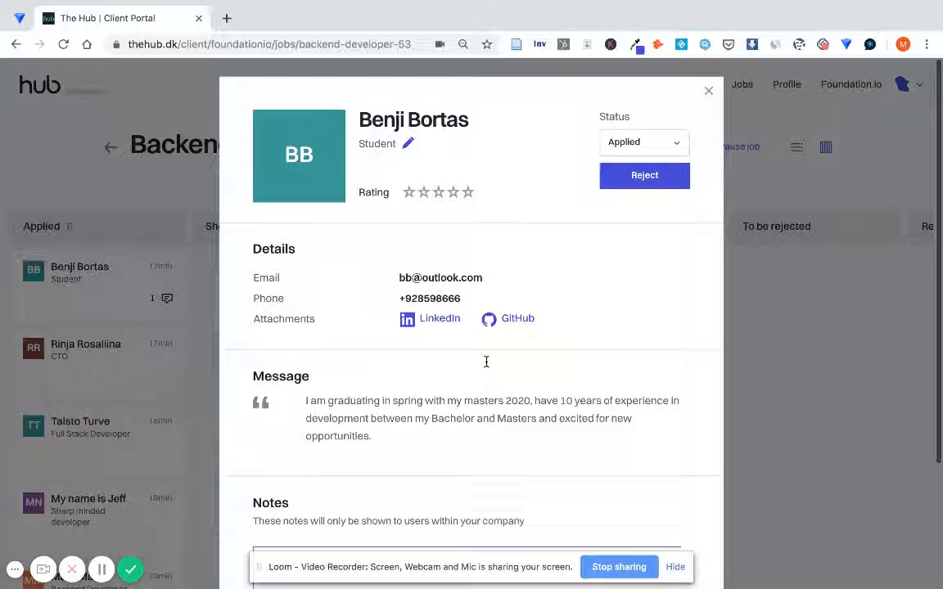
pyautogui.click(439, 193)
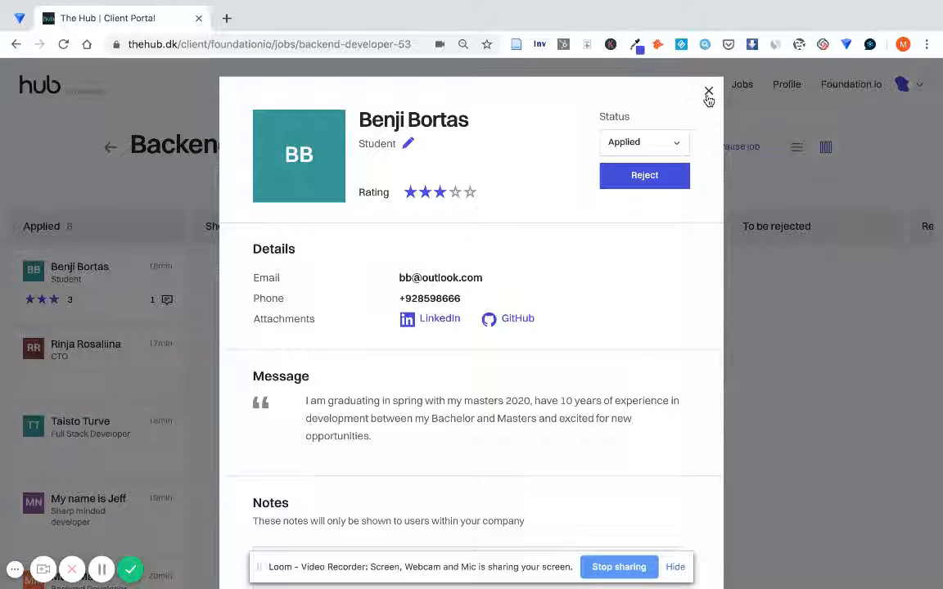
pyautogui.click(707, 94)
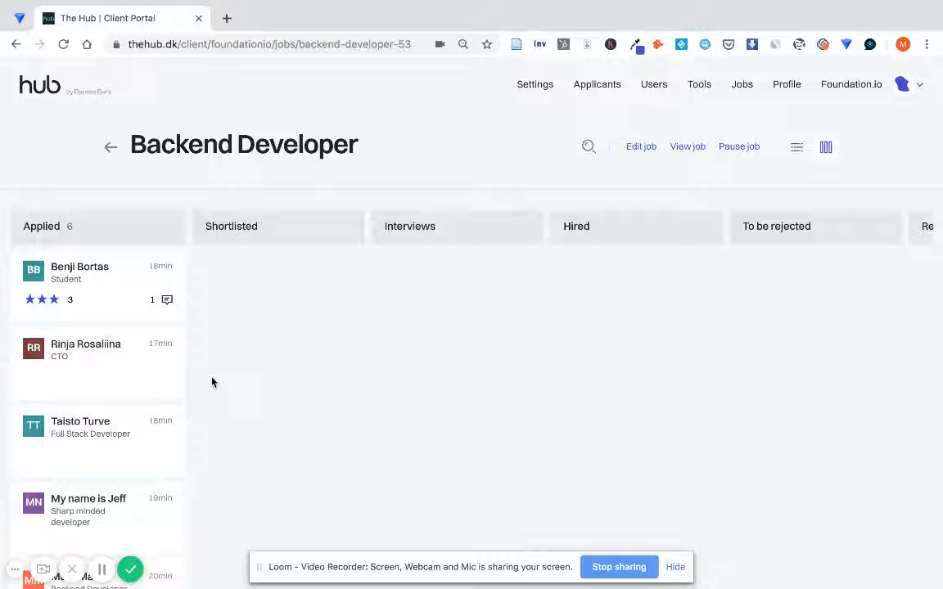
# - Open the profile of the applicant headlined CTO, read the application and rate it four stars
pyautogui.click(123, 350)
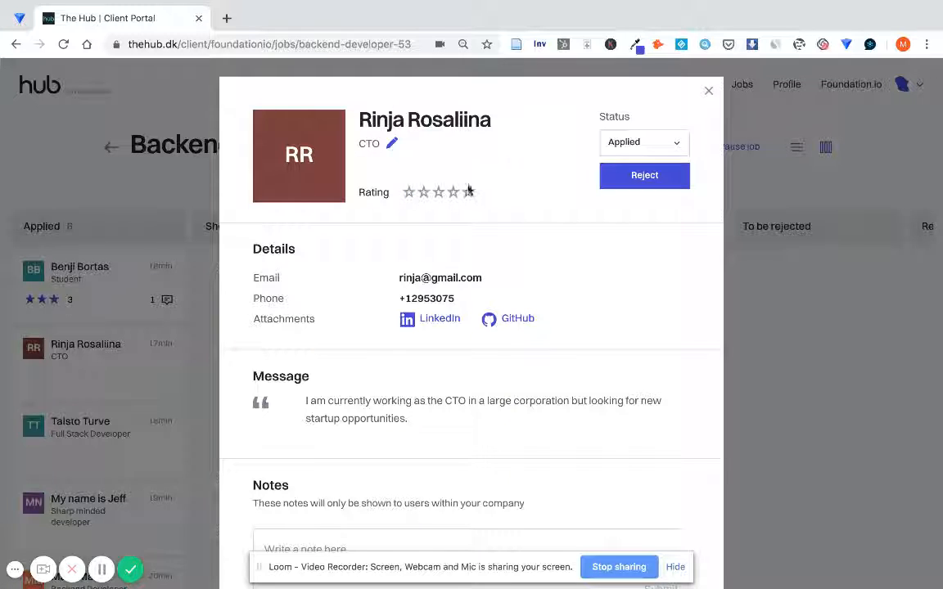
pyautogui.scroll(-1, 511, 220)
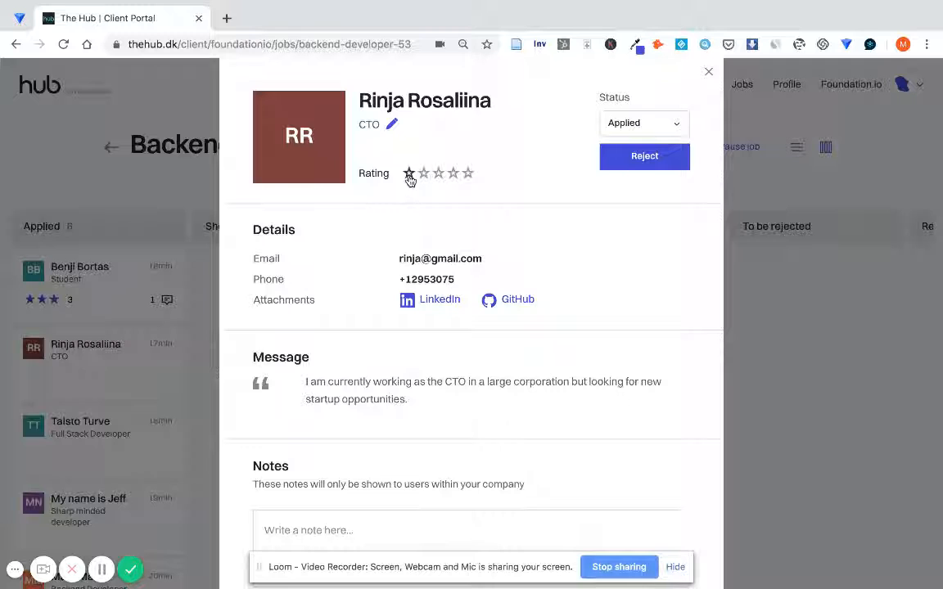
pyautogui.scroll(-2, 477, 241)
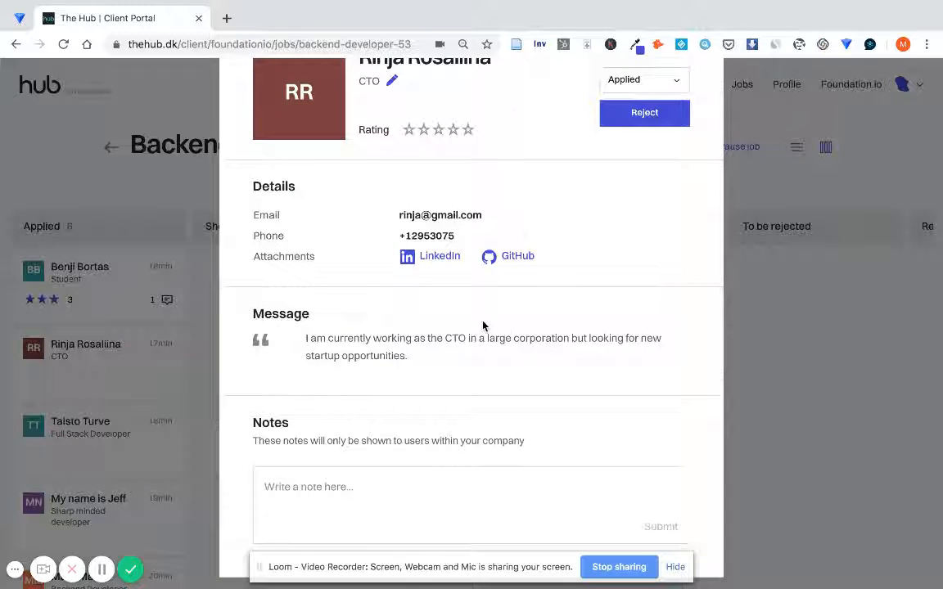
pyautogui.scroll(3, 435, 292)
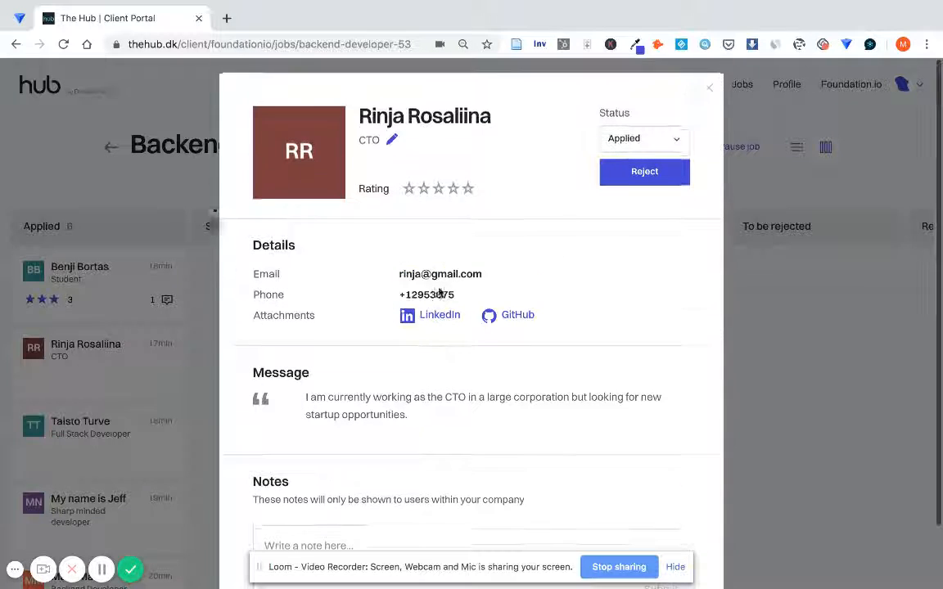
pyautogui.click(454, 194)
# - Submit the internal note "Super intersting experience" on the CTO applicant's profile and close the profile
pyautogui.scroll(-3, 556, 262)
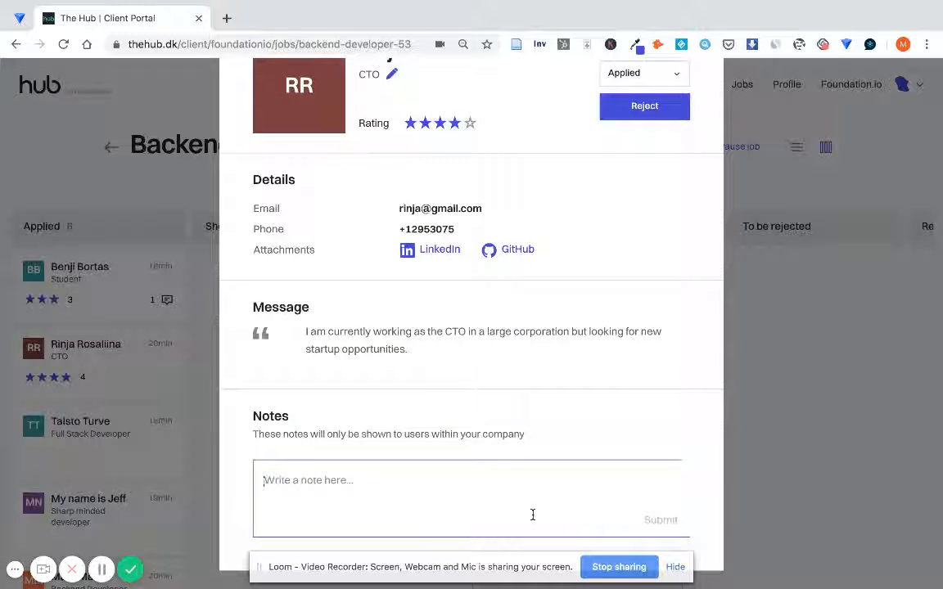
pyautogui.write('Super intersti')
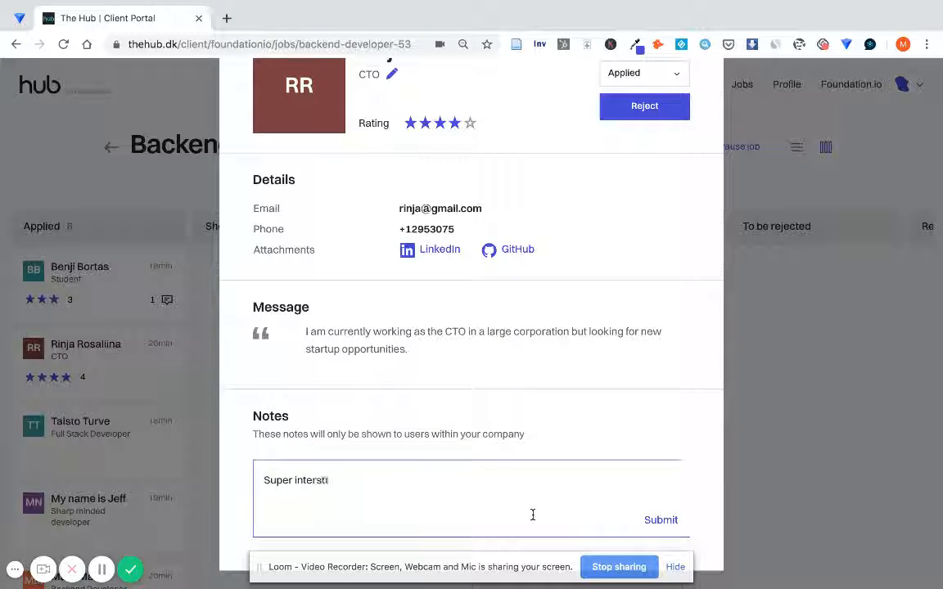
pyautogui.write('ng experience')
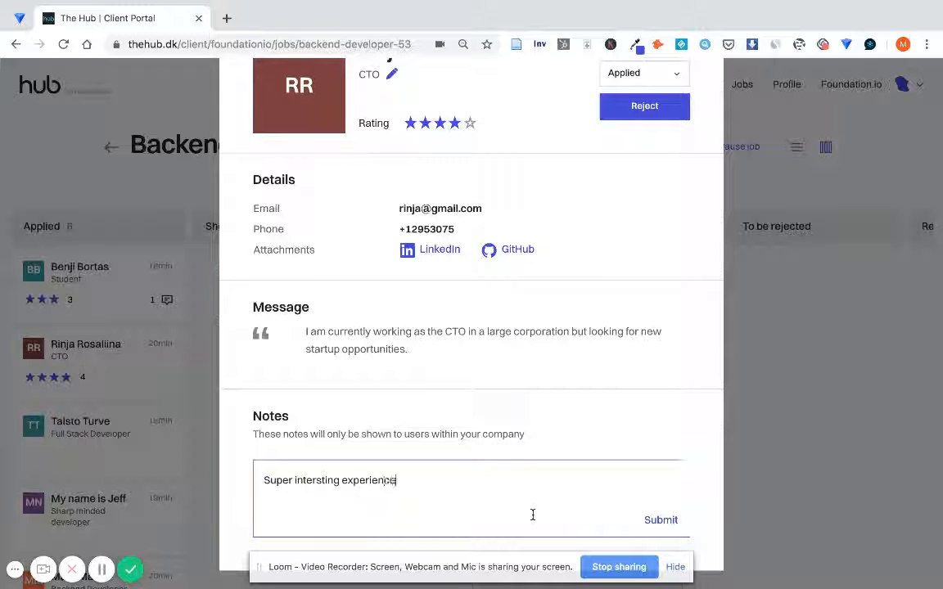
pyautogui.click(669, 521)
pyautogui.scroll(-1, 583, 378)
pyautogui.scroll(3, 583, 379)
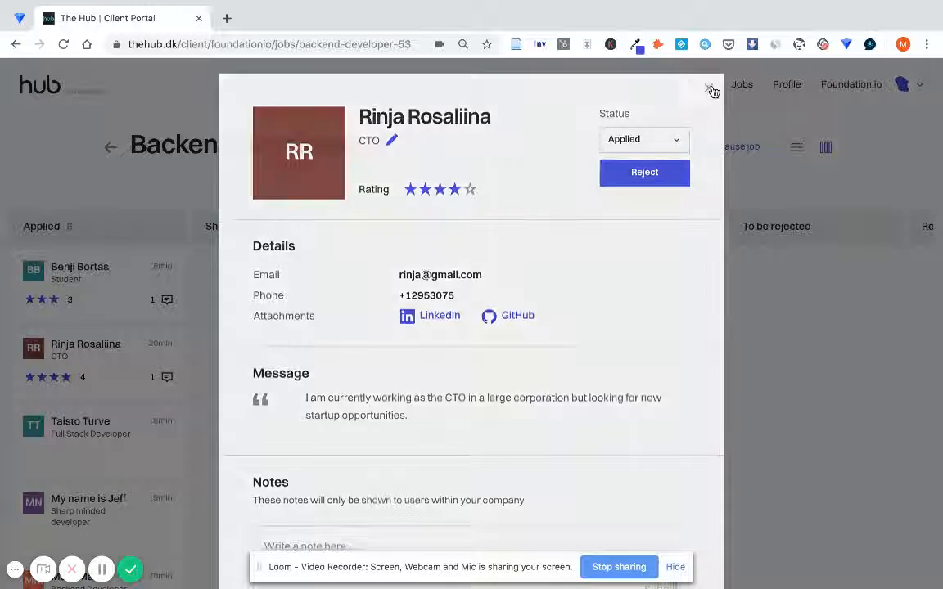
pyautogui.click(710, 90)
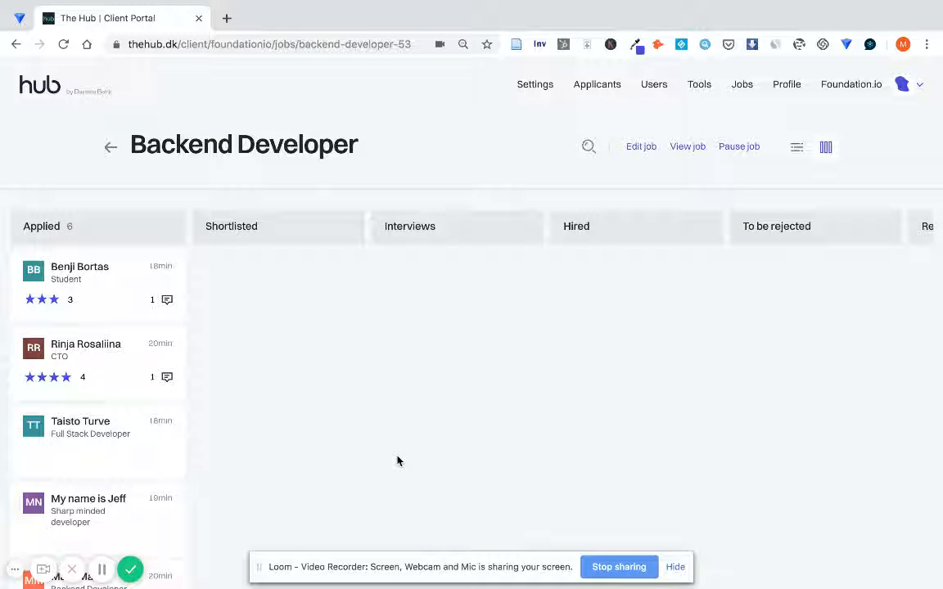
pyautogui.scroll(-3, 398, 458)
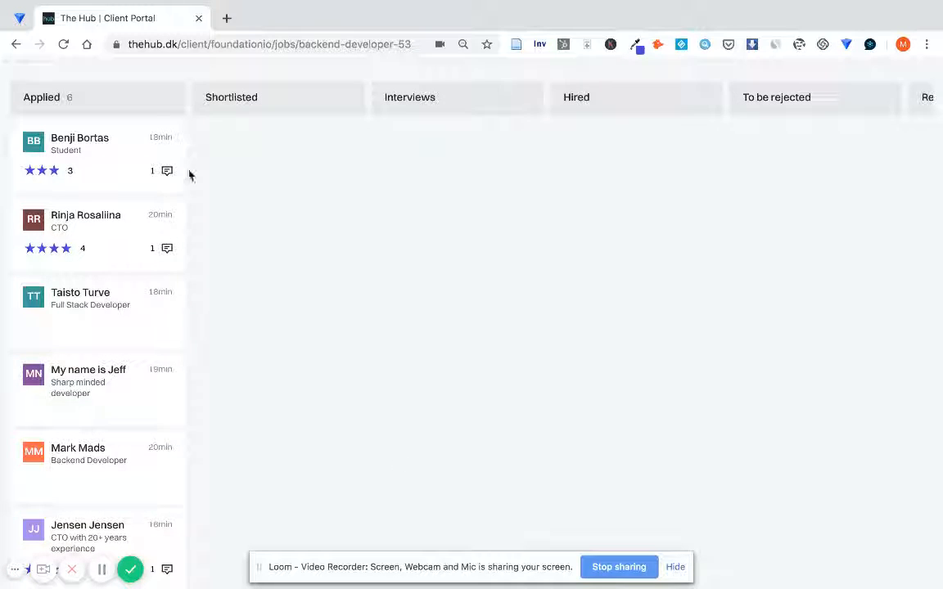
# - Move the Student and CTO applicants from Applied to Shortlisted on the applicant board
pyautogui.moveTo(98, 150); pyautogui.dragTo(254, 154)
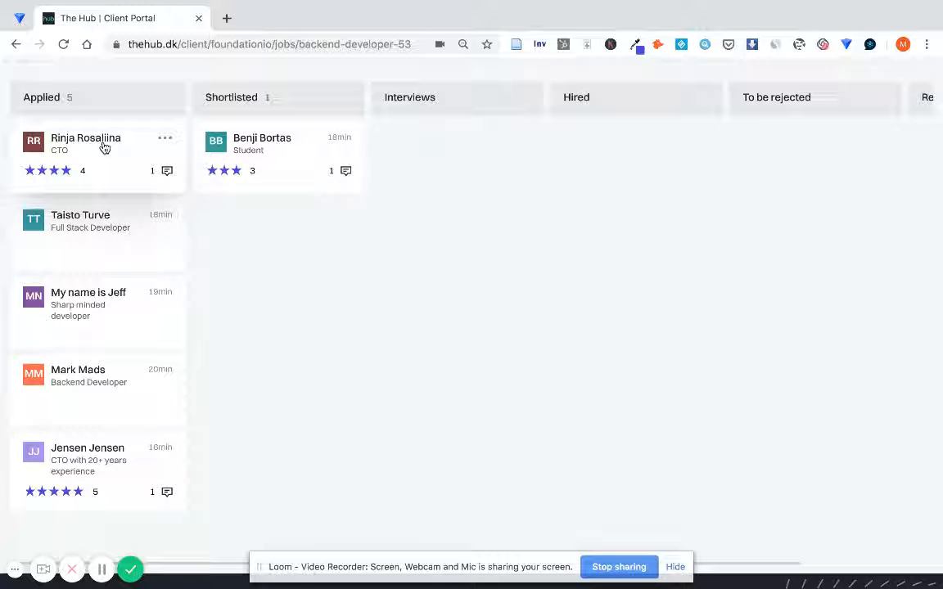
pyautogui.moveTo(104, 147); pyautogui.dragTo(268, 214)
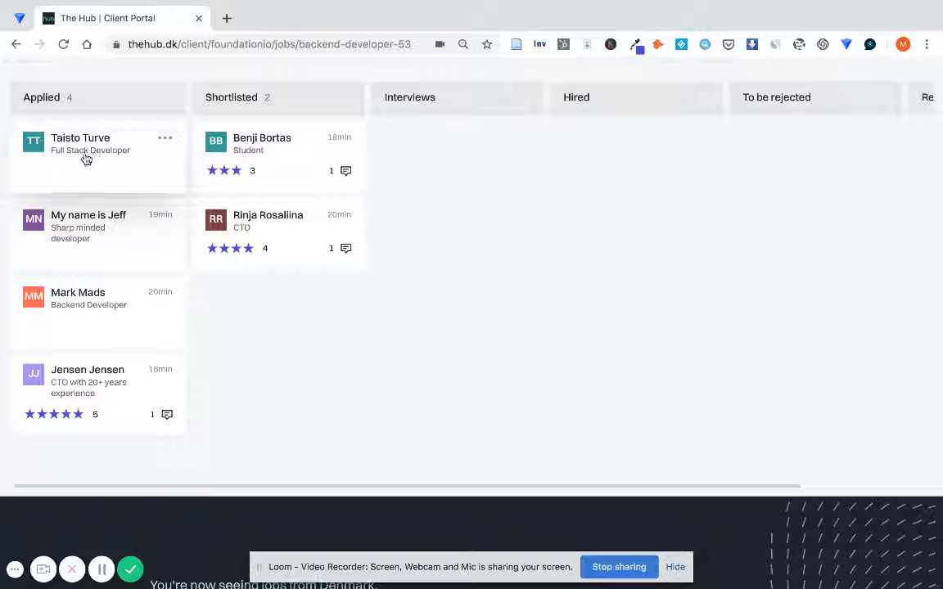
# - Move the Full Stack Developer and the Sharp minded developer from Applied to To be rejected
pyautogui.moveTo(86, 159); pyautogui.dragTo(810, 149)
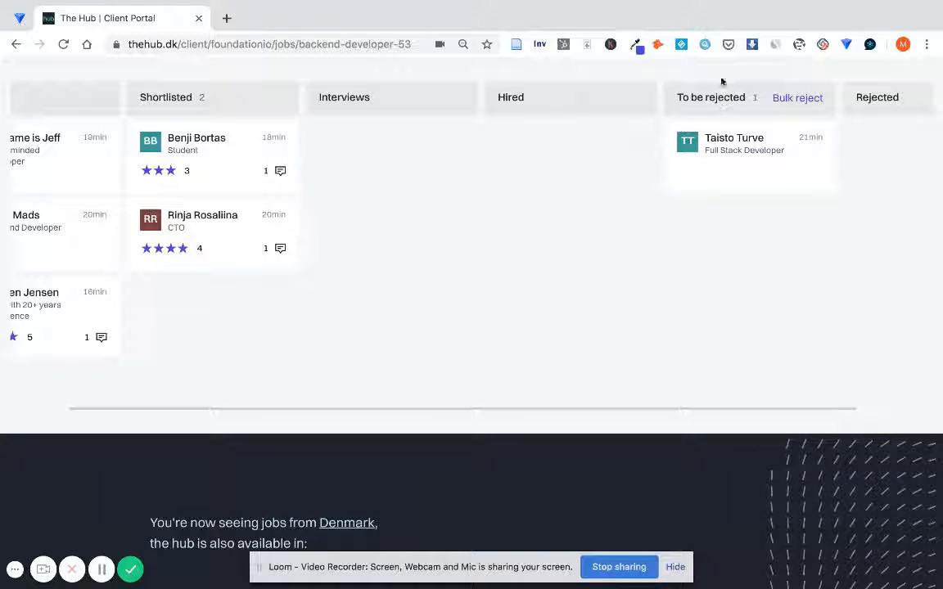
pyautogui.hscroll(-2, 458, 215)
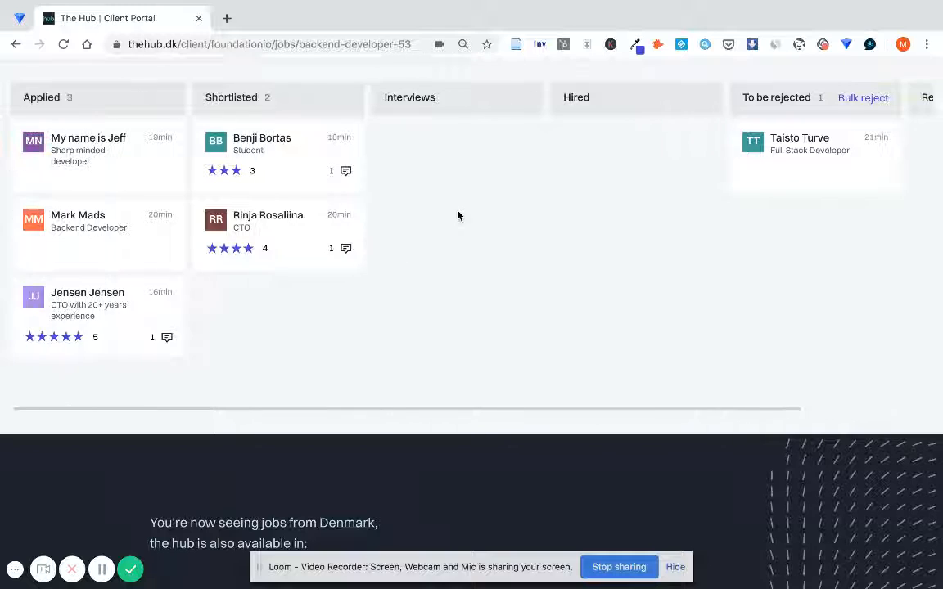
pyautogui.moveTo(94, 170); pyautogui.dragTo(821, 237)
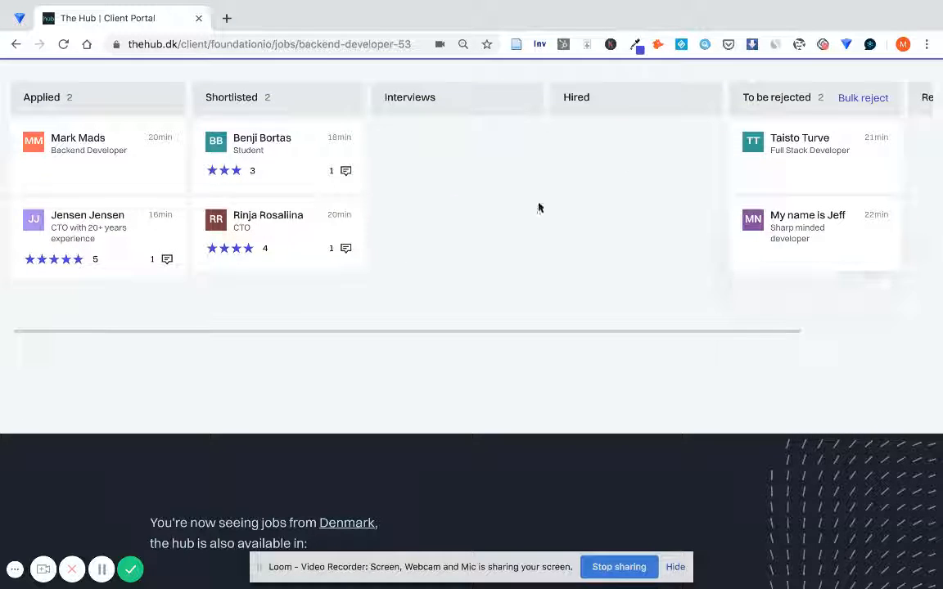
# - Move the applicant headlined CTO with 20+ years experience to Shortlisted and the Backend Developer applicant to To be rejected
pyautogui.moveTo(114, 236); pyautogui.dragTo(269, 328)
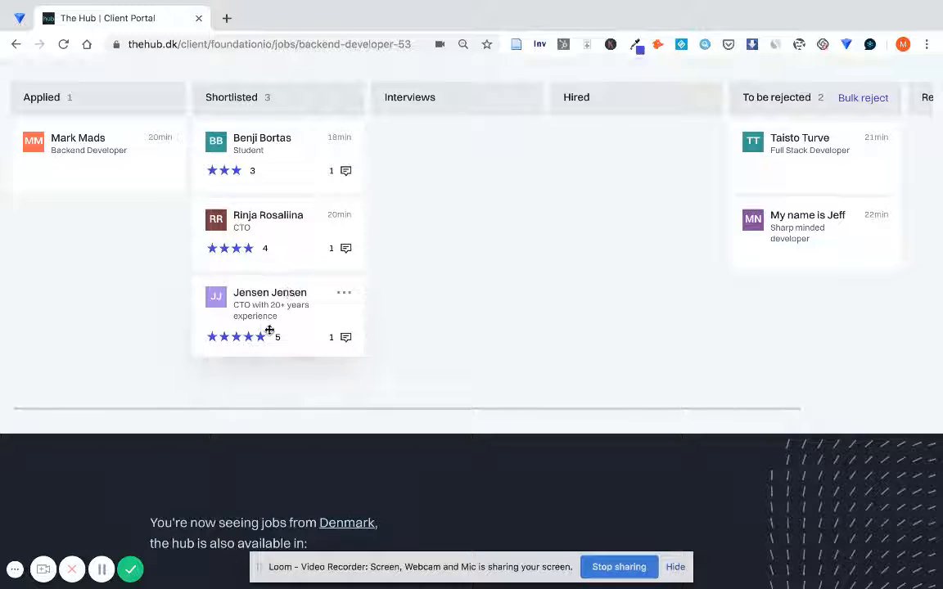
pyautogui.moveTo(82, 152); pyautogui.dragTo(799, 293)
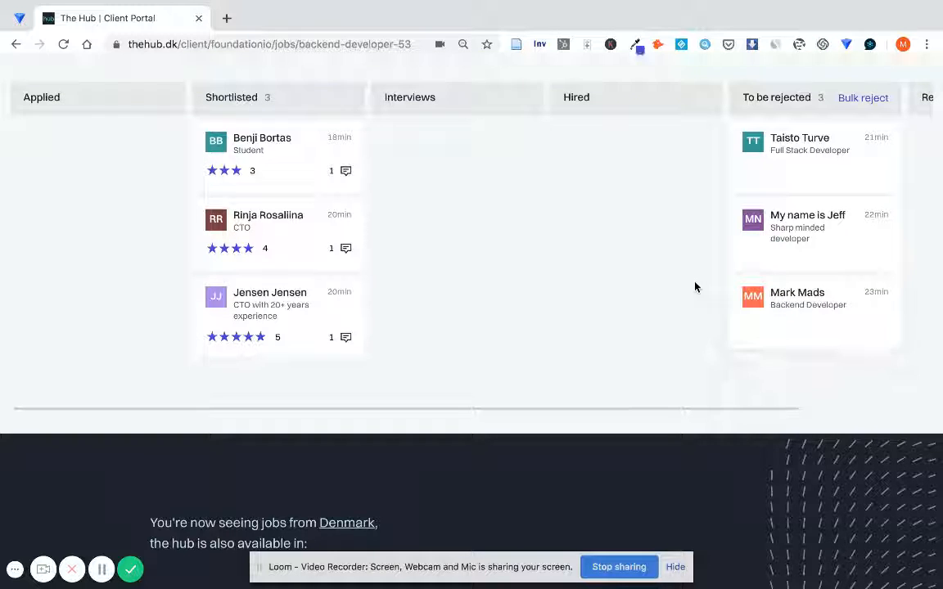
pyautogui.hscroll(3, 581, 240)
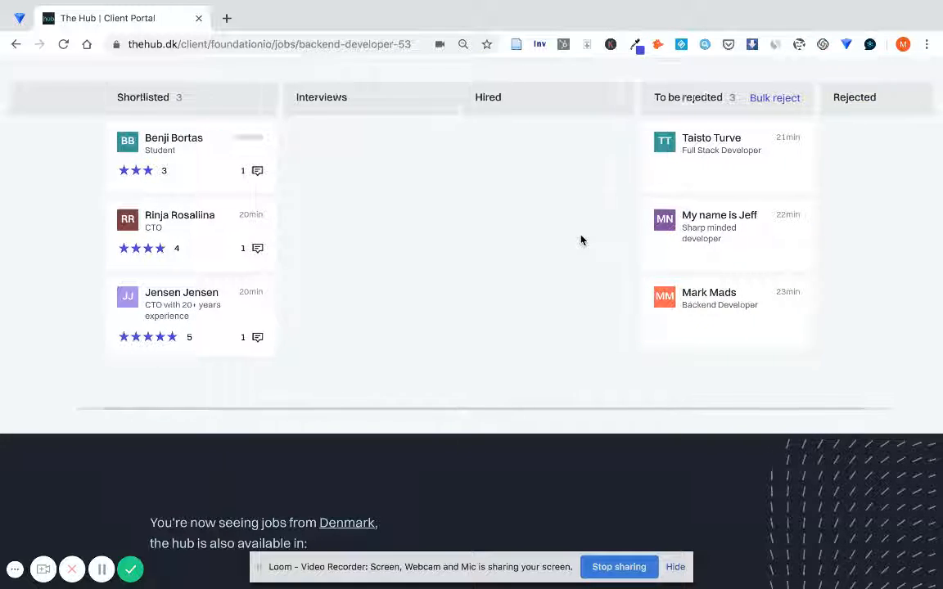
pyautogui.scroll(2, 345, 180)
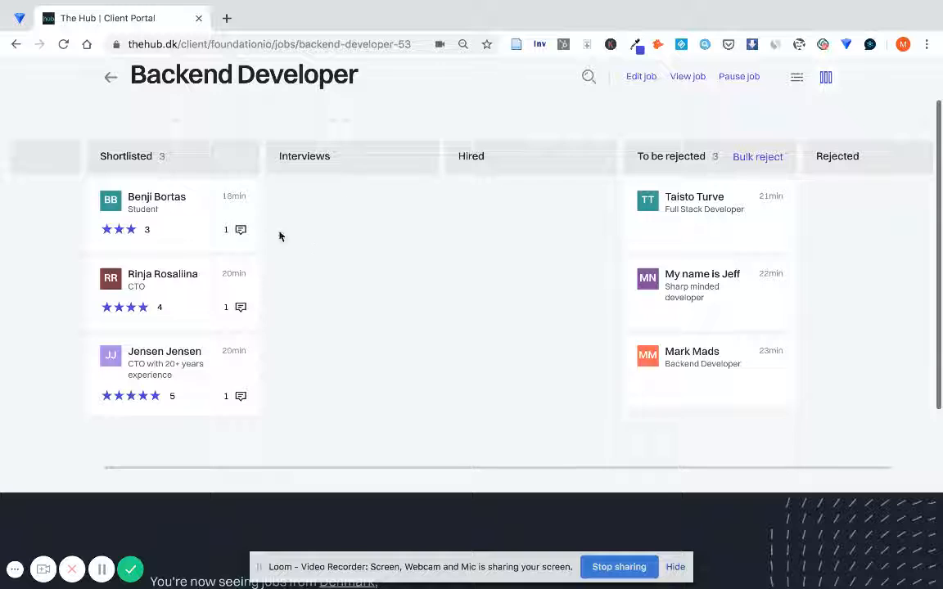
# - Open the shortlisted Student applicant's profile, view the available status options and close the profile
pyautogui.moveTo(151, 209); pyautogui.dragTo(177, 199)
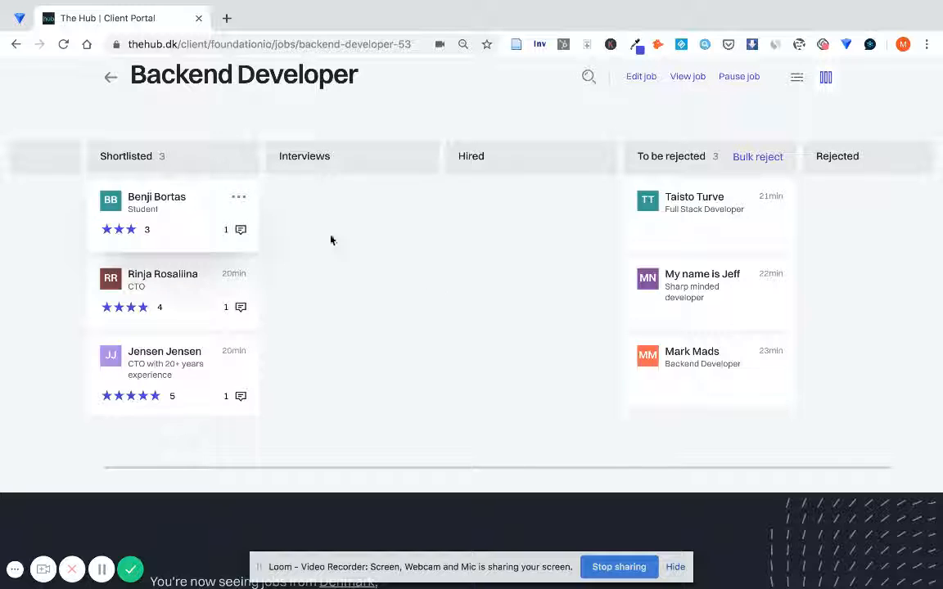
pyautogui.scroll(3, 439, 284)
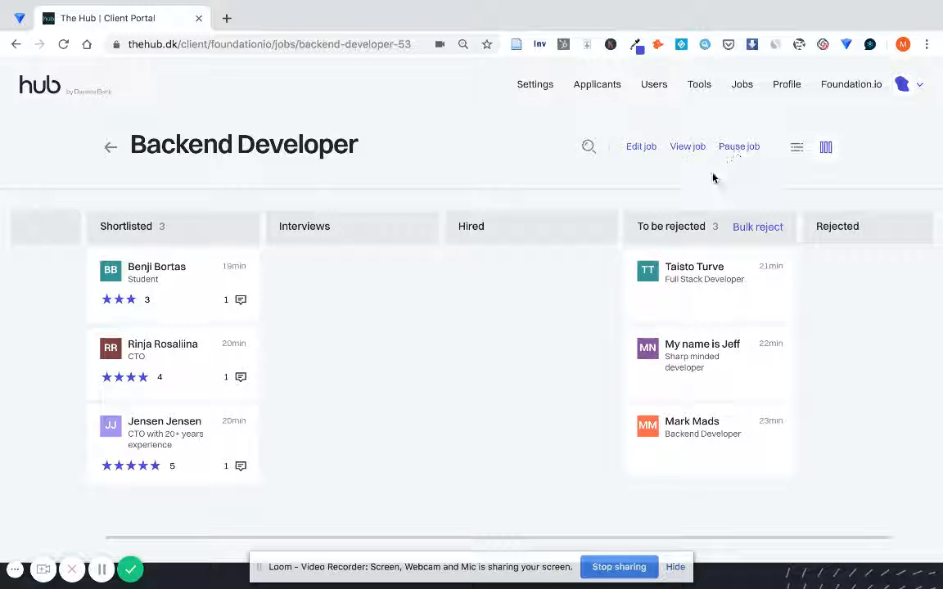
pyautogui.click(187, 259)
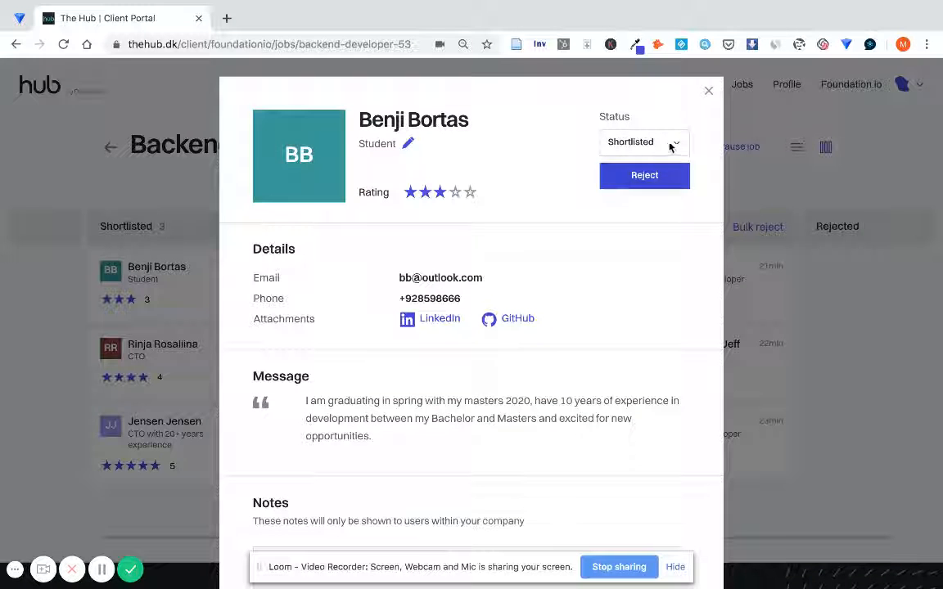
pyautogui.click(615, 144)
pyautogui.click(709, 92)
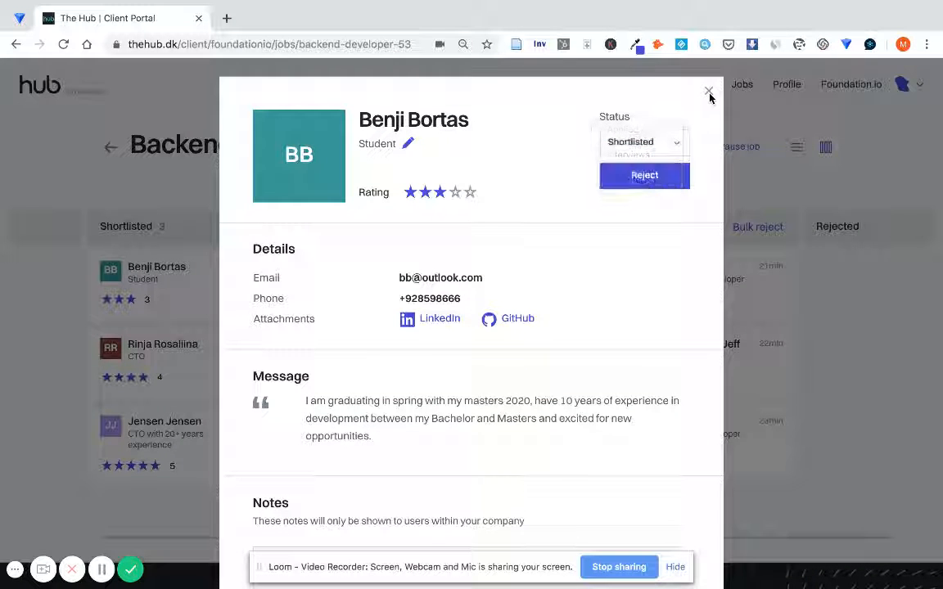
pyautogui.click(709, 92)
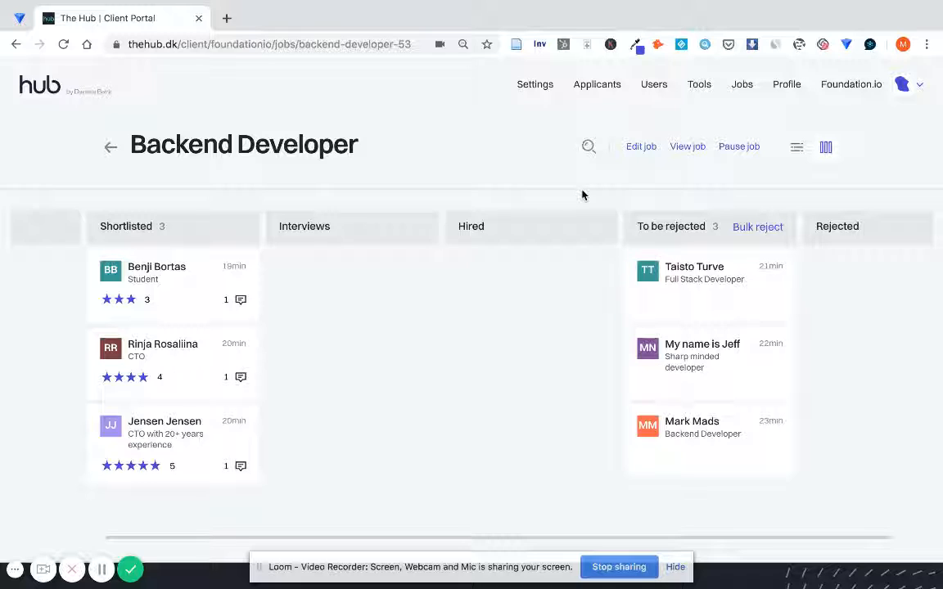
# - Review the applicants in list view through the Interviews, Shortlisted, Applied and Hired stages, and return to the board view
pyautogui.click(795, 152)
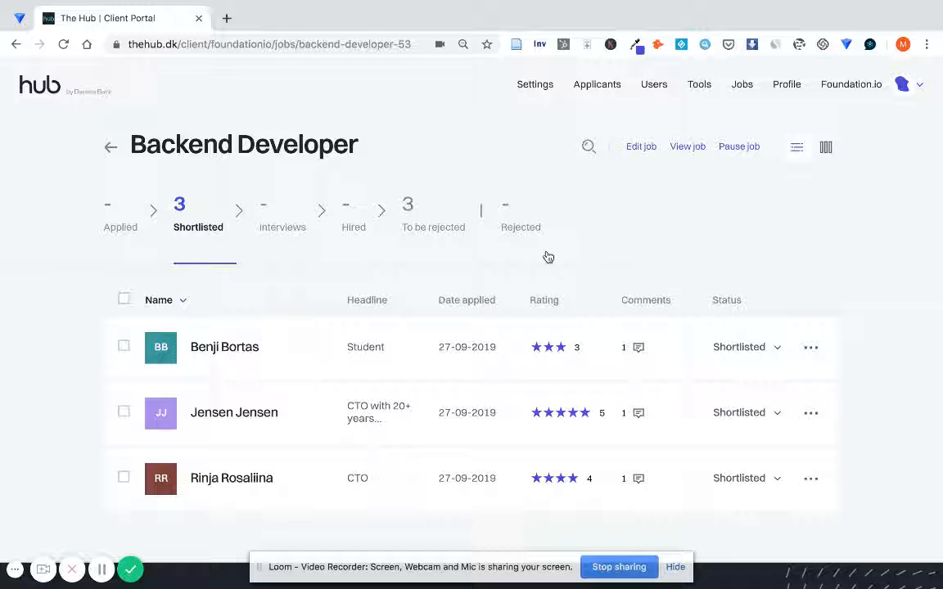
pyautogui.click(273, 205)
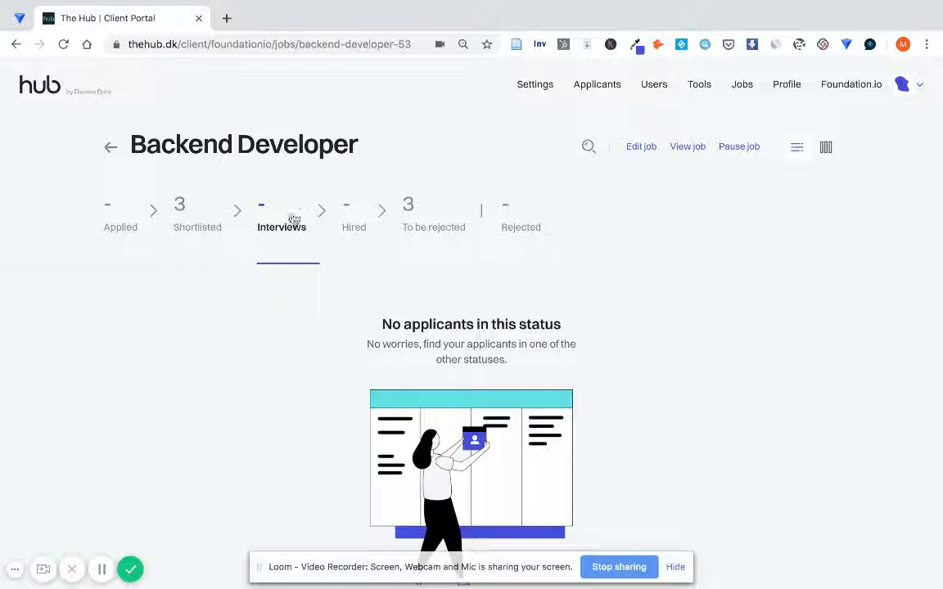
pyautogui.click(185, 206)
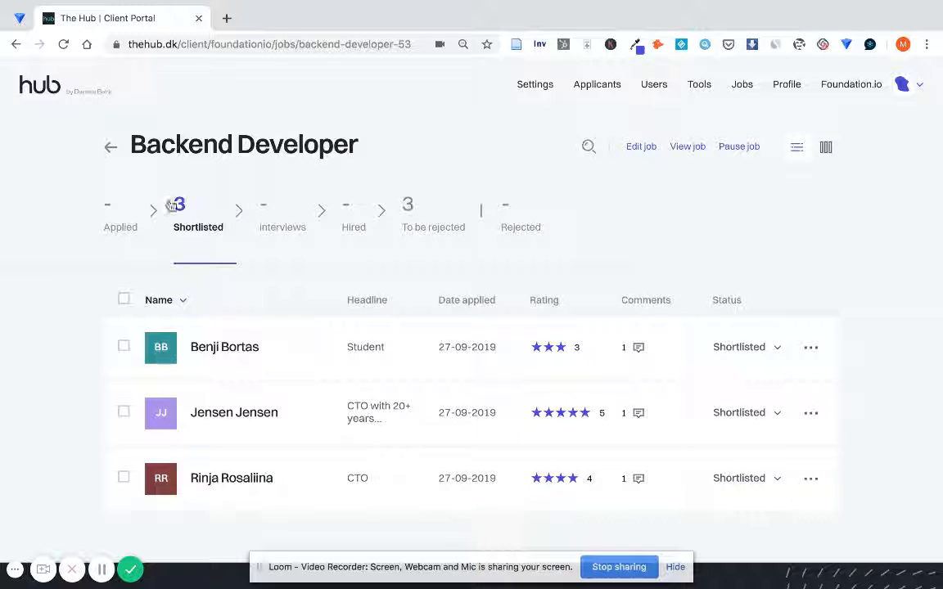
pyautogui.click(122, 218)
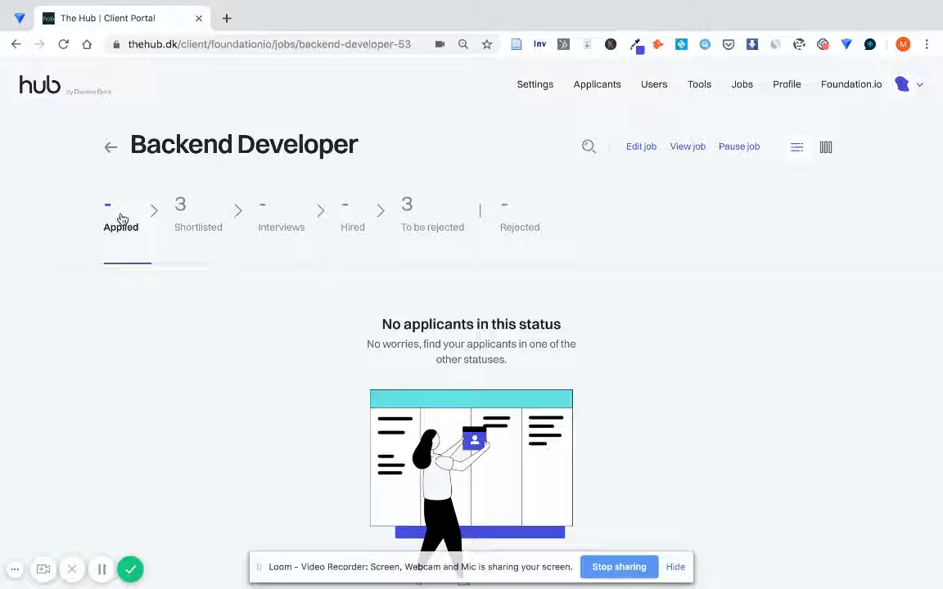
pyautogui.click(356, 223)
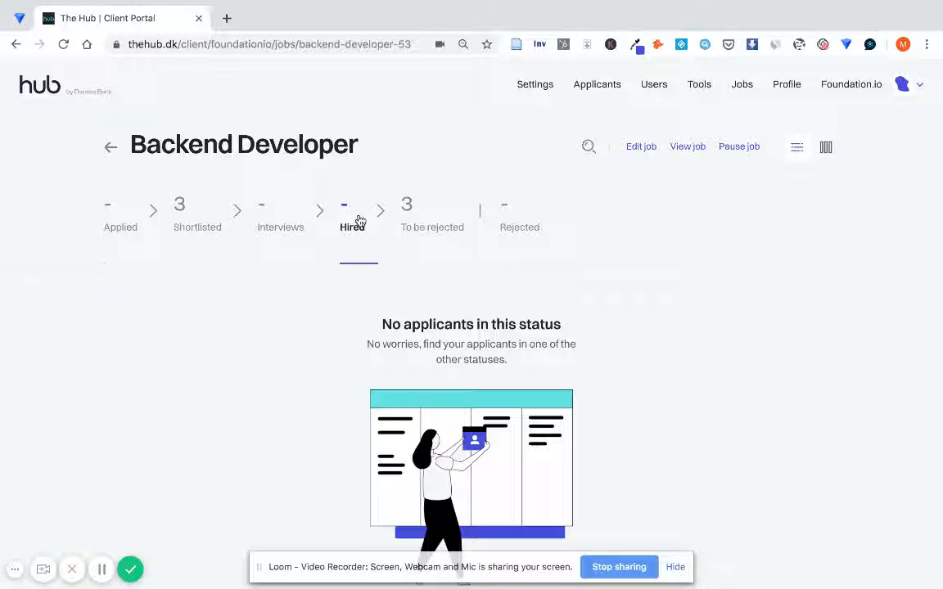
pyautogui.click(268, 209)
pyautogui.click(199, 210)
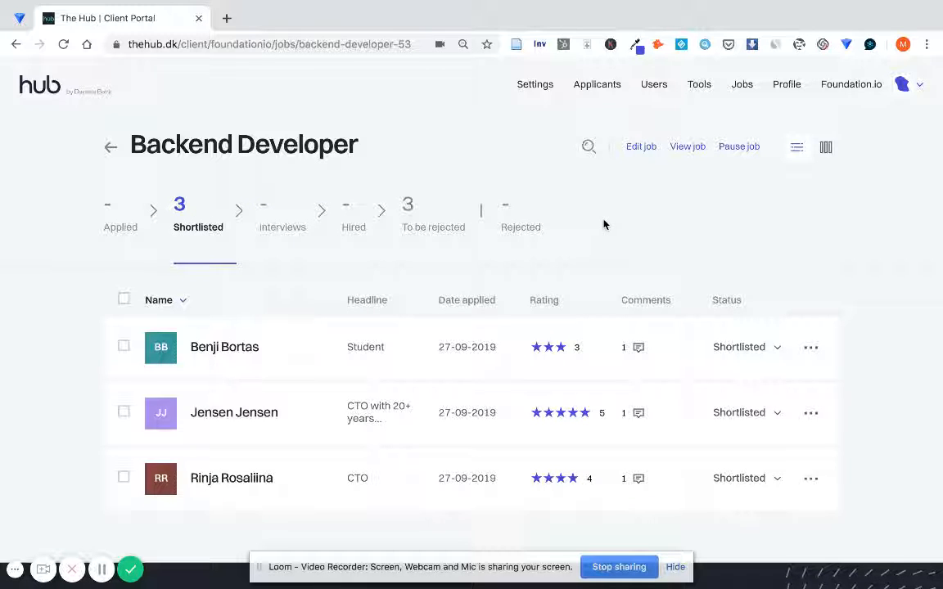
pyautogui.click(827, 152)
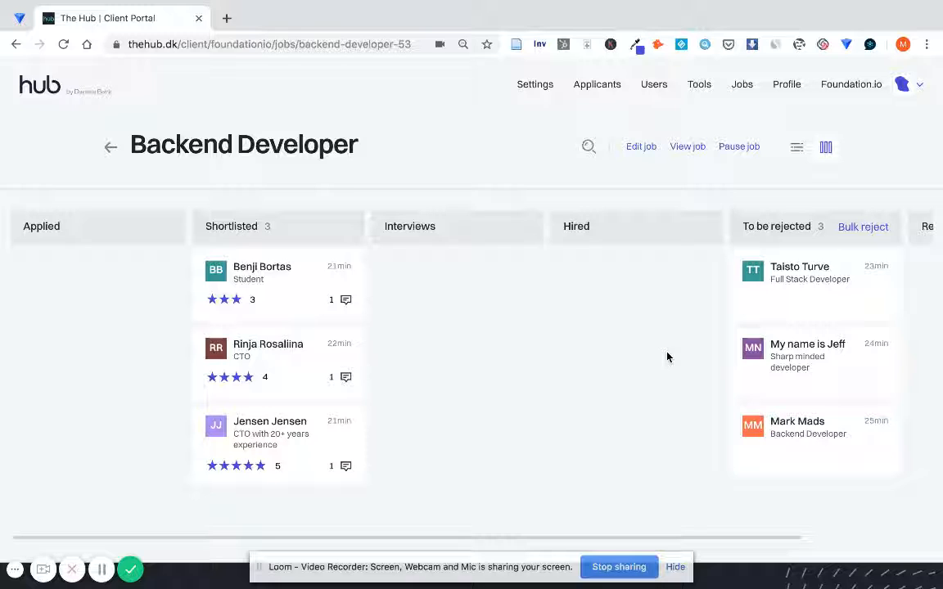
# - Start a bulk rejection of the To be rejected applicants and view the example of the automated rejection email
pyautogui.hscroll(-3, 667, 357)
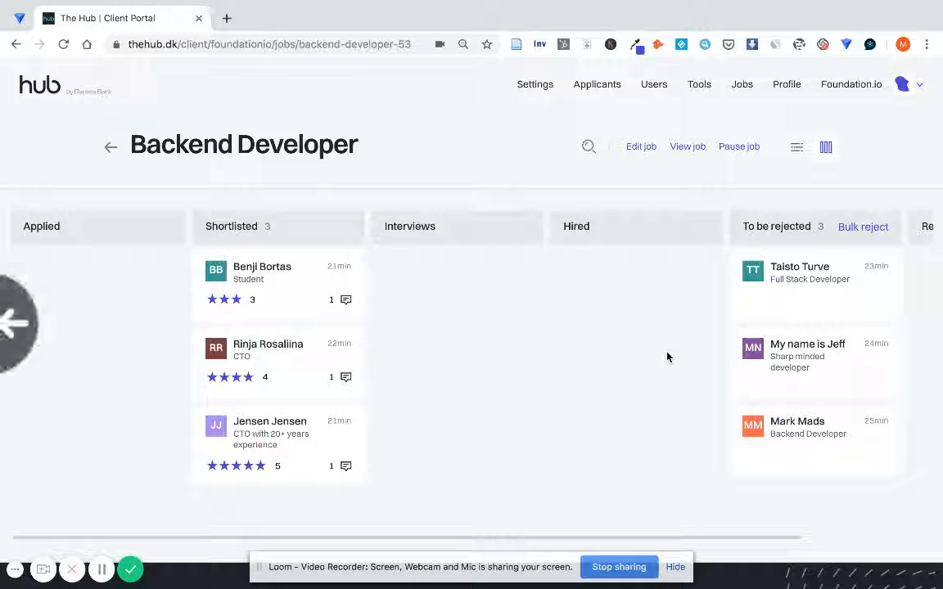
pyautogui.click(874, 234)
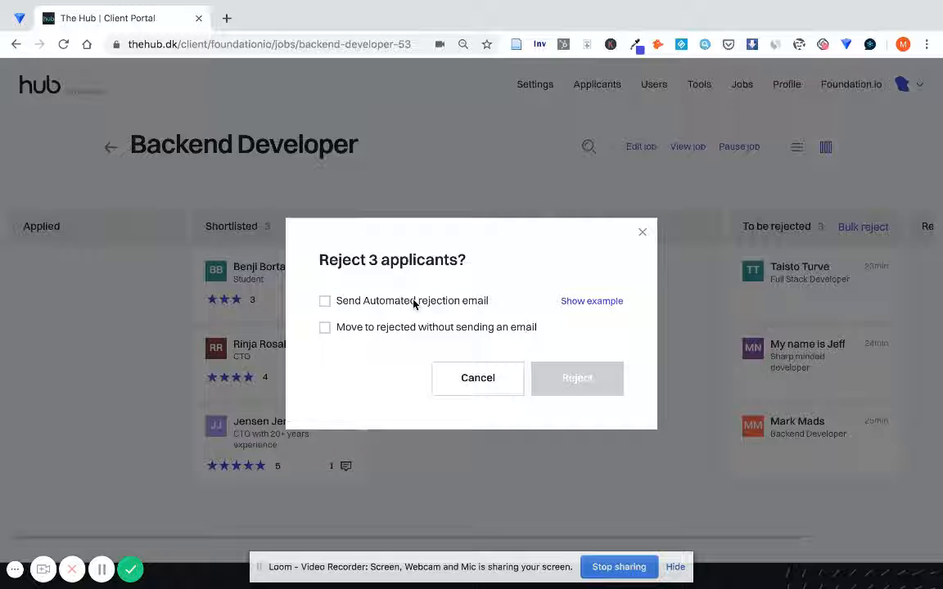
pyautogui.click(597, 303)
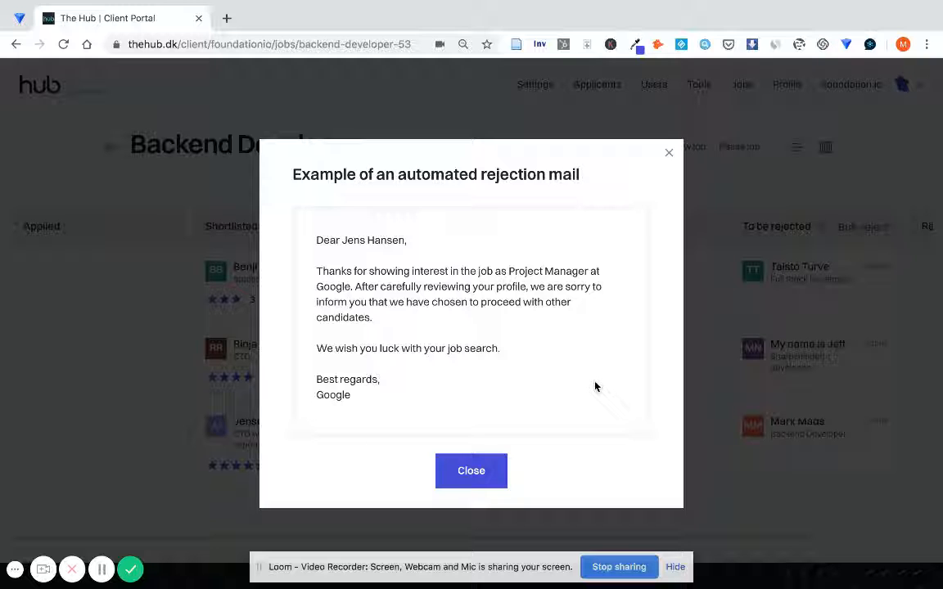
pyautogui.click(471, 471)
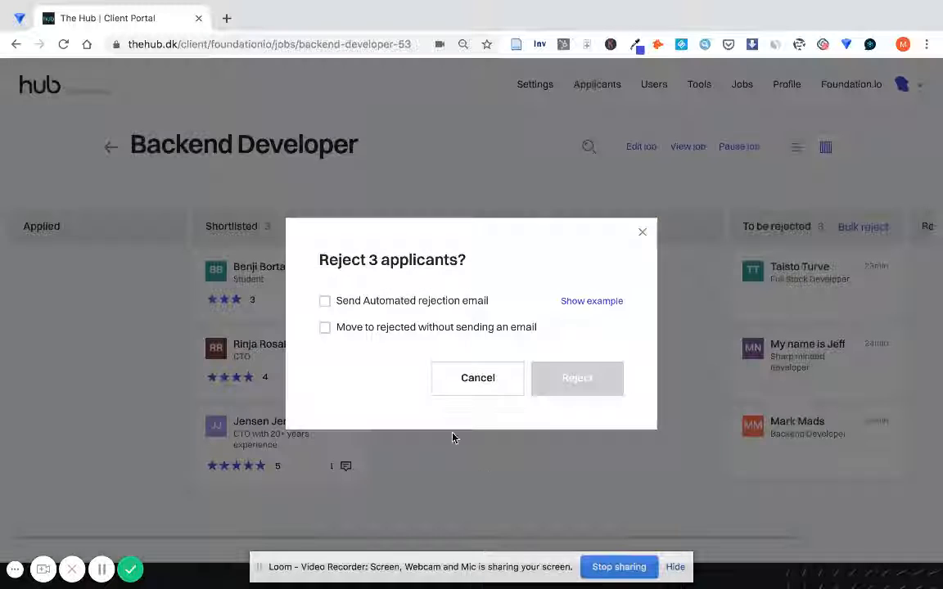
# - Reject the To be rejected applicants with the Send Automated rejection email option and dismiss the confirmation
pyautogui.click(401, 307)
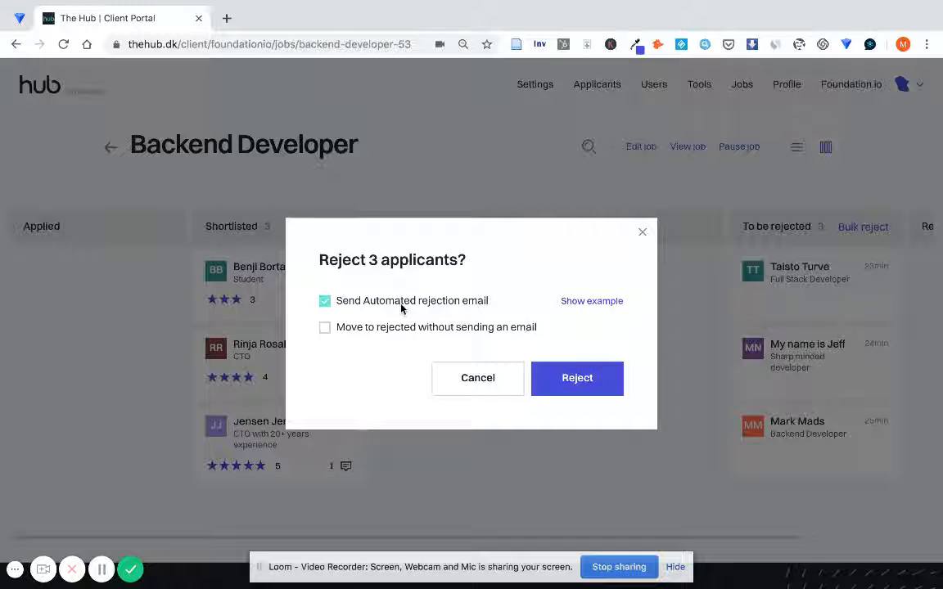
pyautogui.click(577, 377)
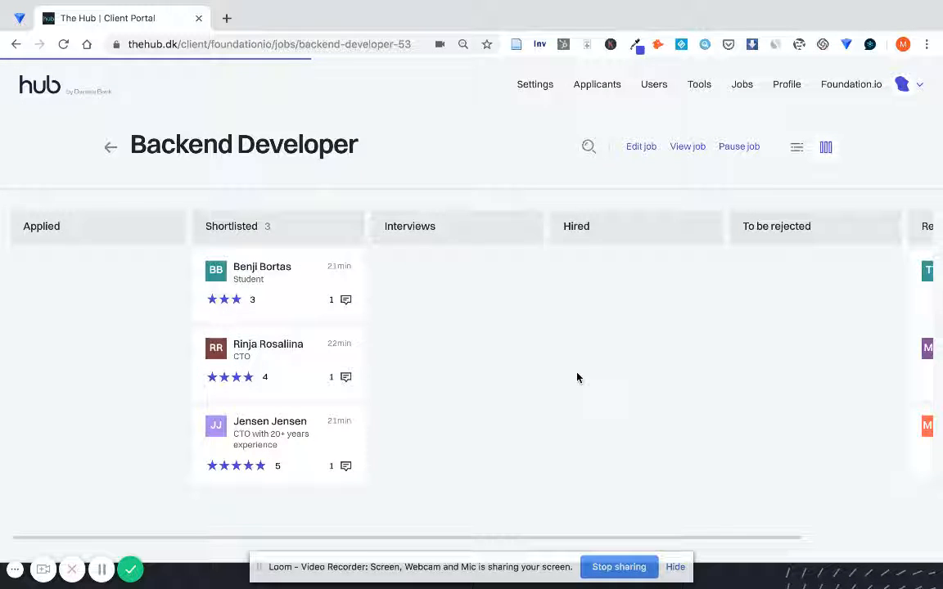
pyautogui.hscroll(4, 576, 377)
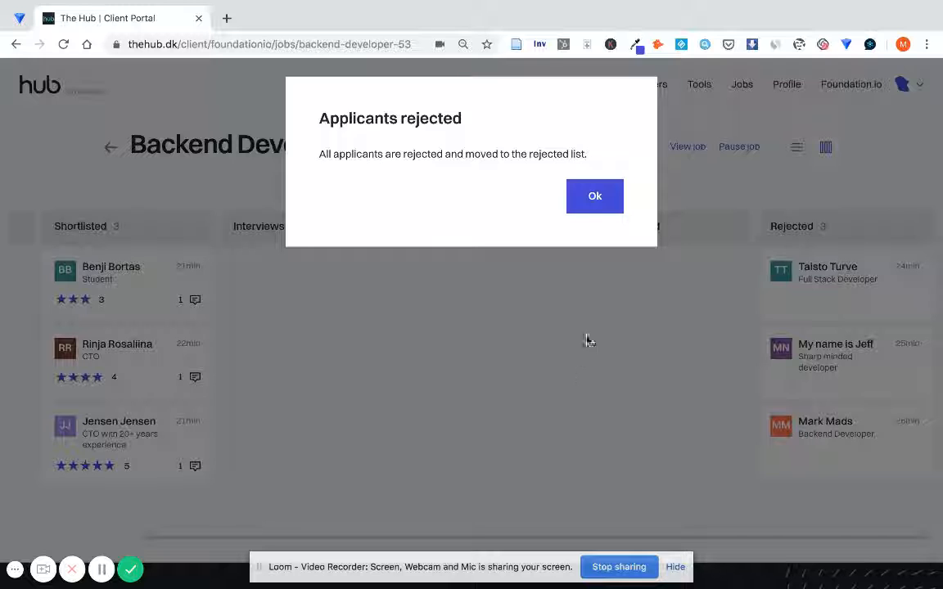
pyautogui.click(596, 198)
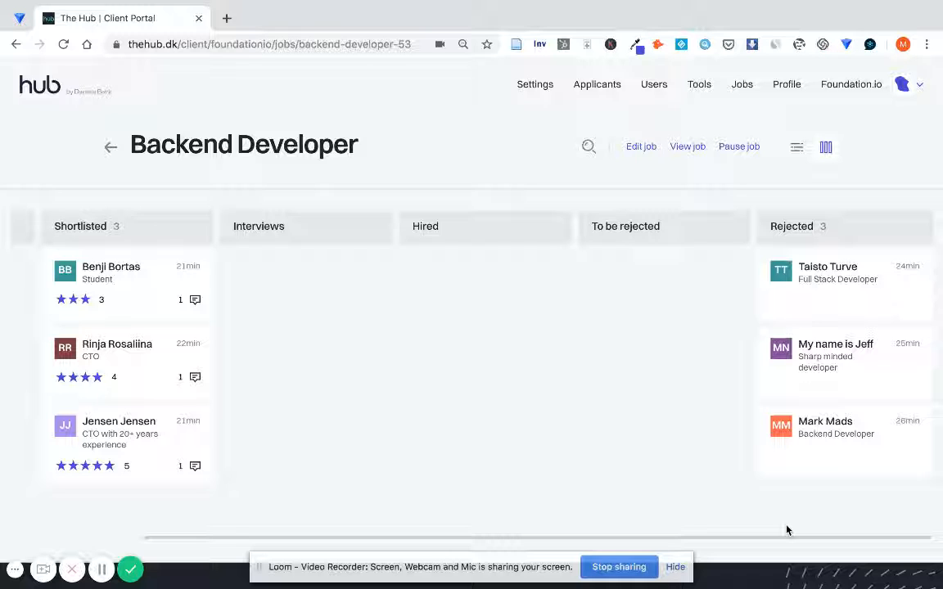
pyautogui.click(45, 570)
pyautogui.click(134, 527)
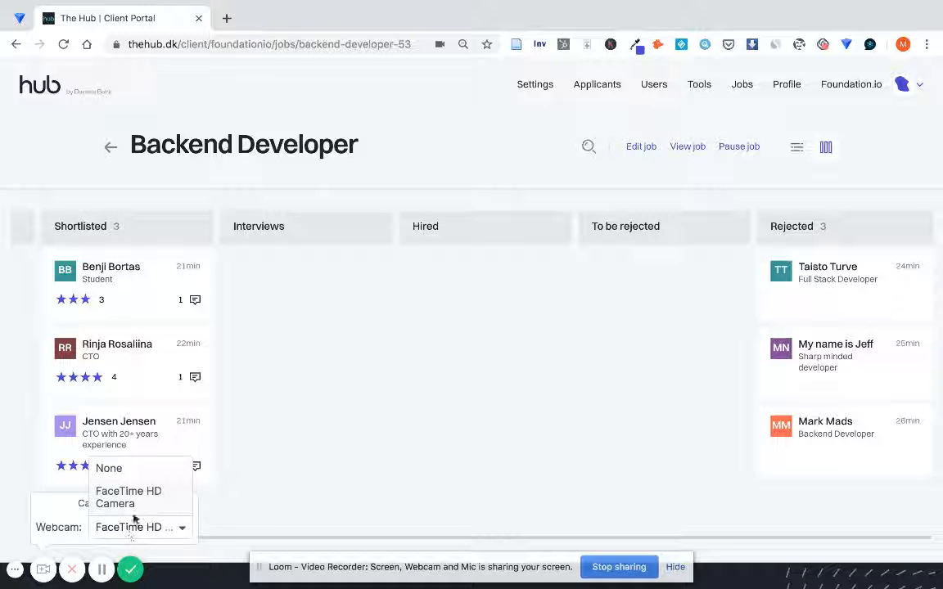
pyautogui.click(140, 507)
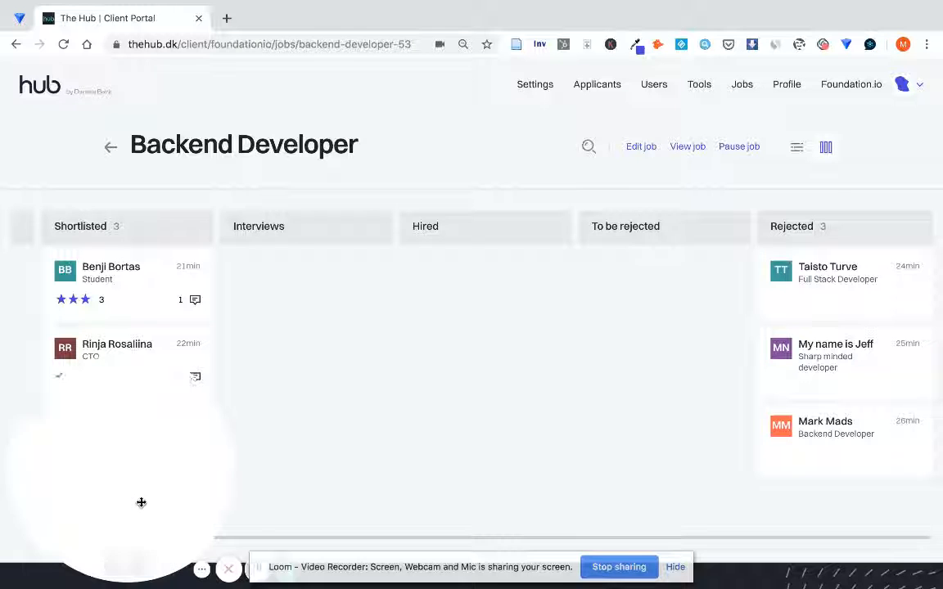